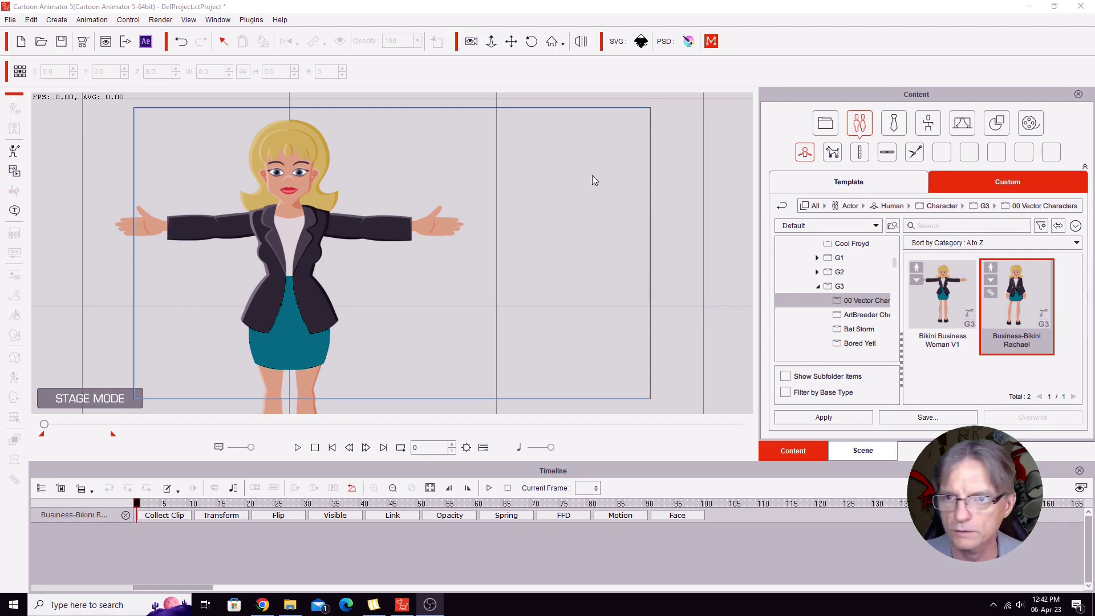
- Apply the Complain motion template to the blonde businesswoman, accepting the Sprite Hand data notice, and preview the animation
click(848, 189)
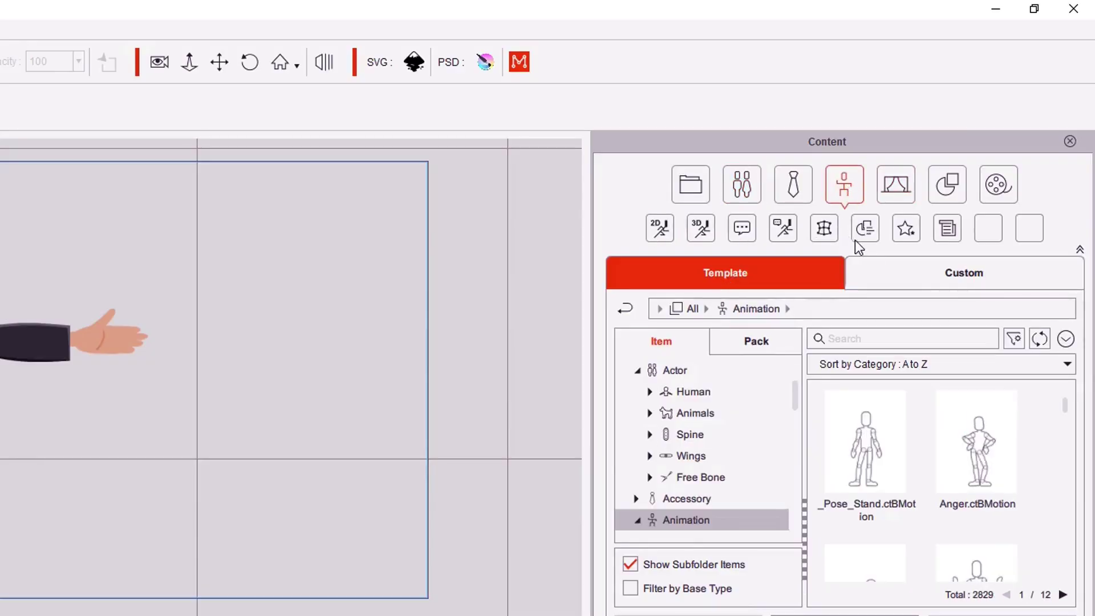
scroll(1065, 406, down, 3)
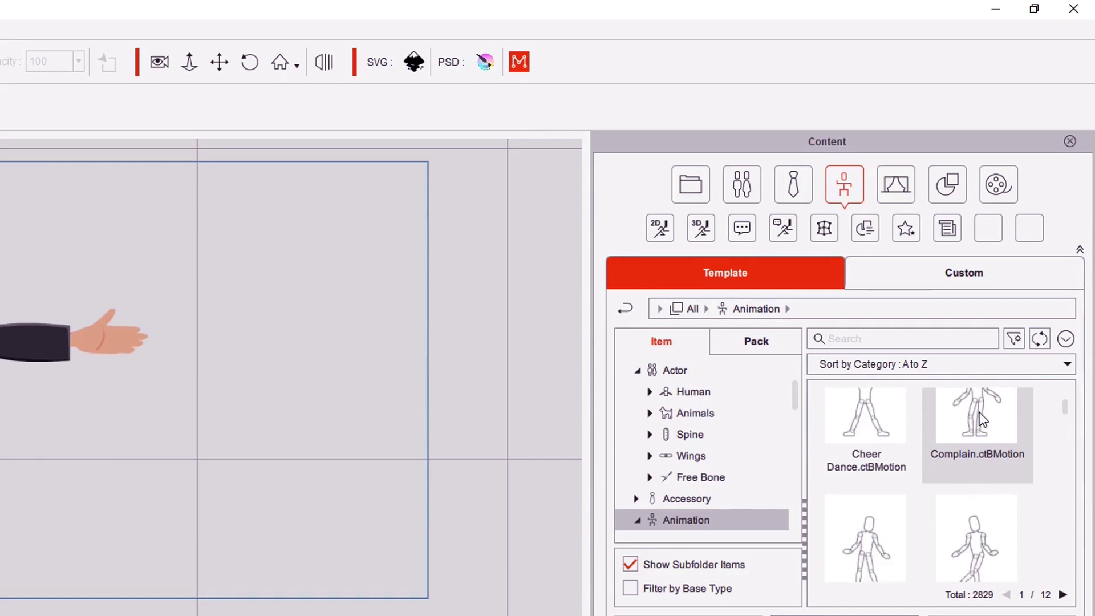
scroll(1065, 403, up, 3)
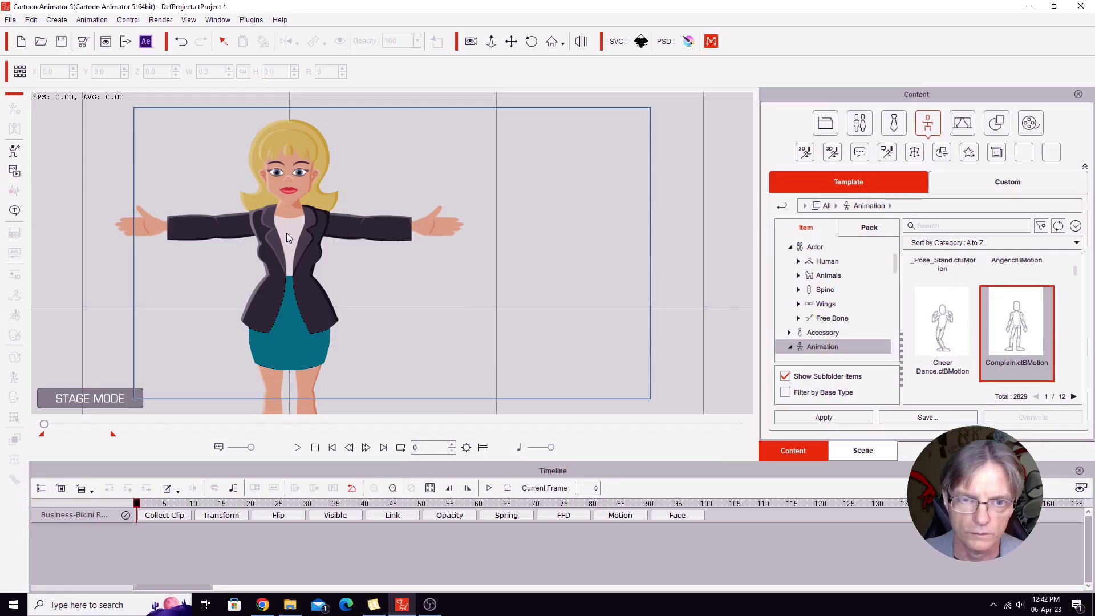
click(976, 485)
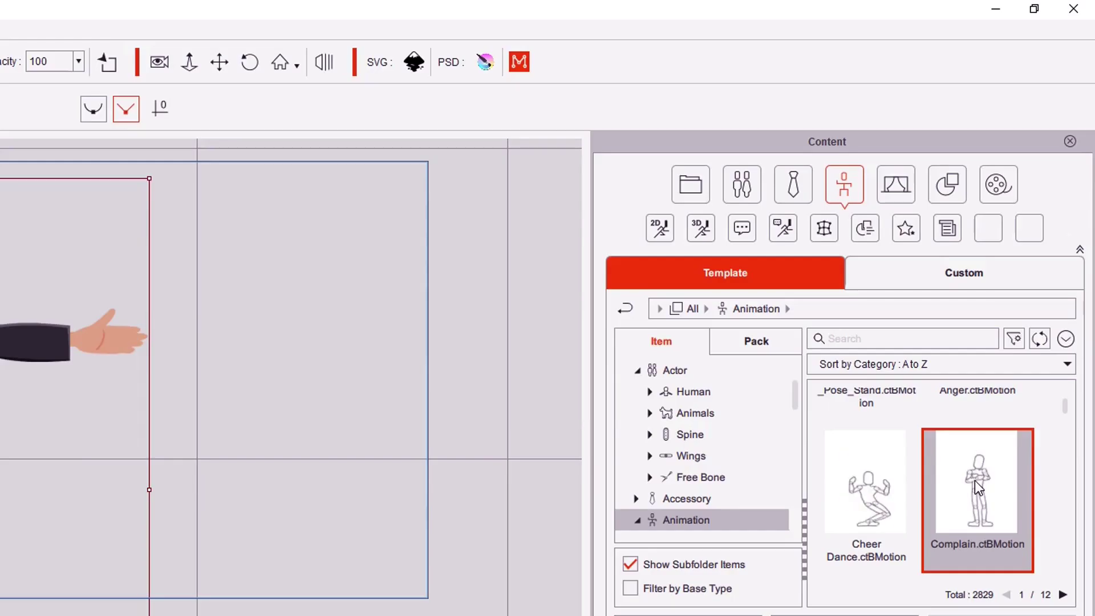
double_click(973, 480)
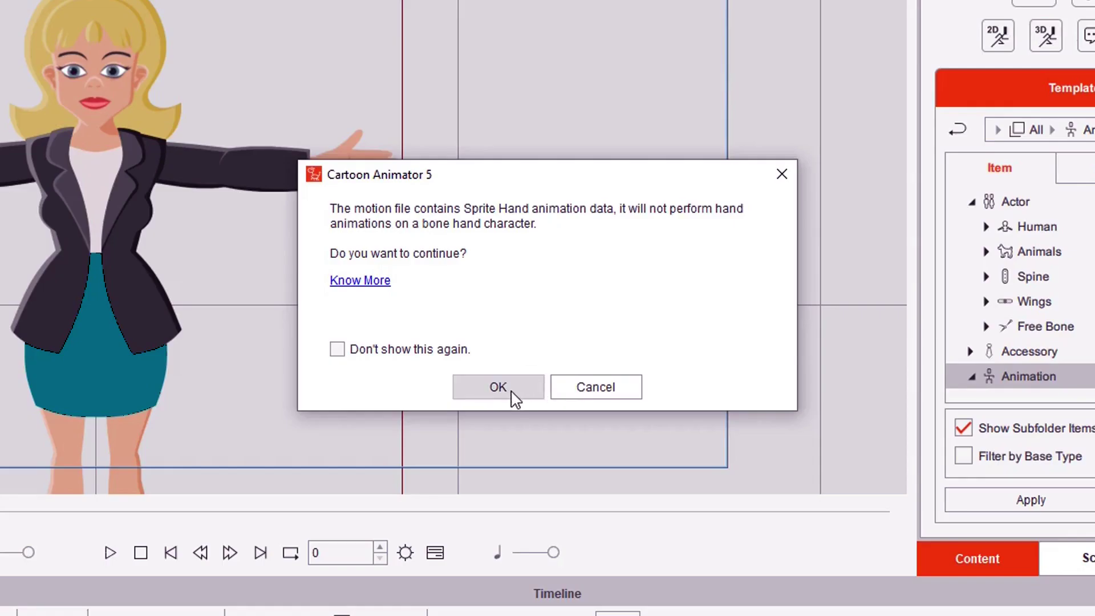
click(512, 392)
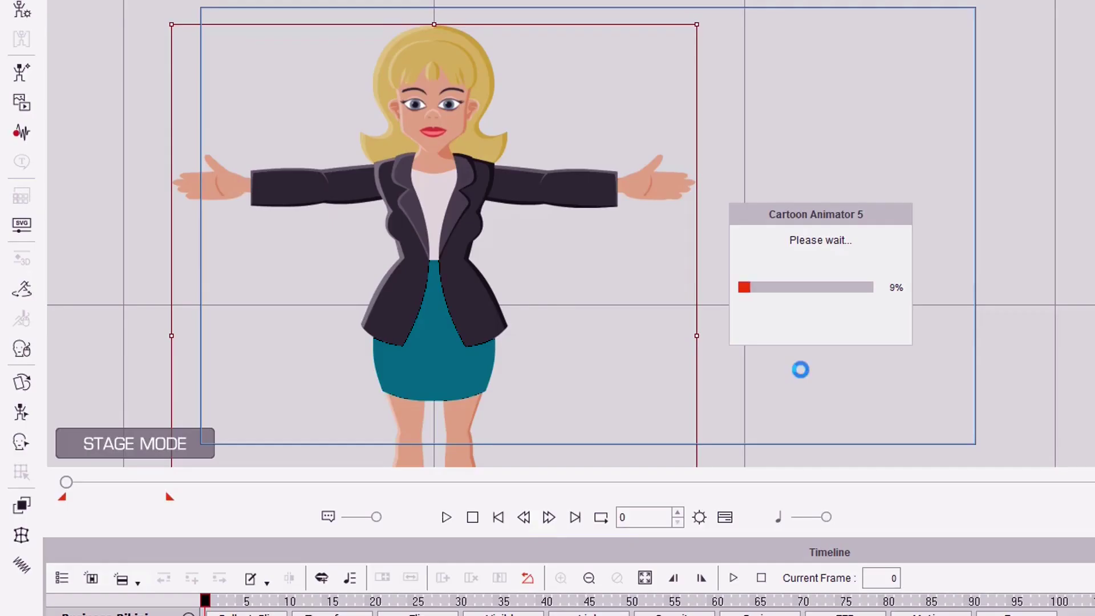
key(space)
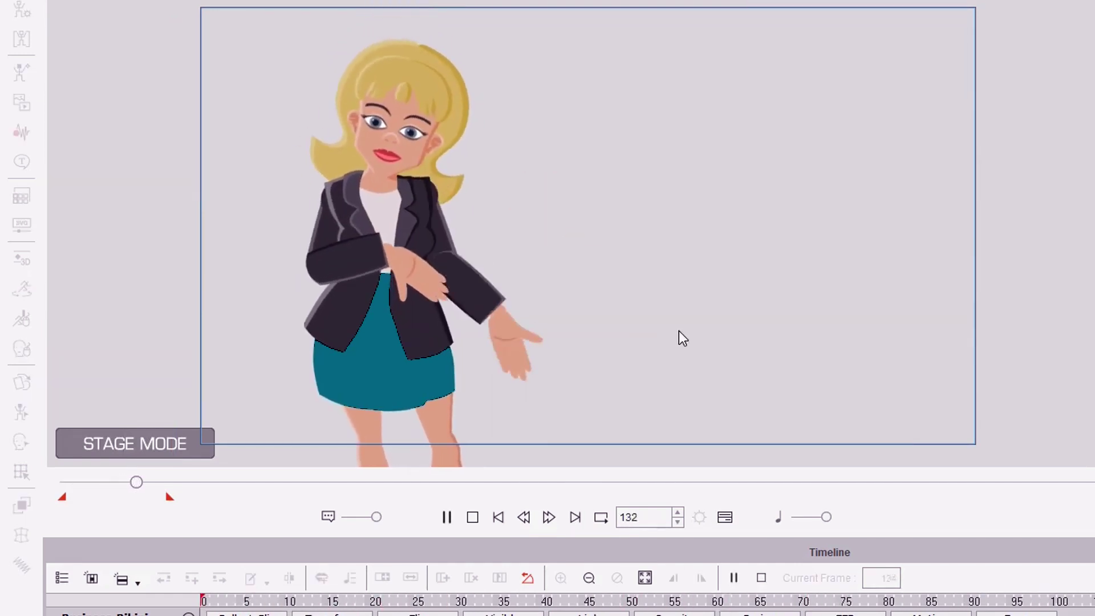
key(space)
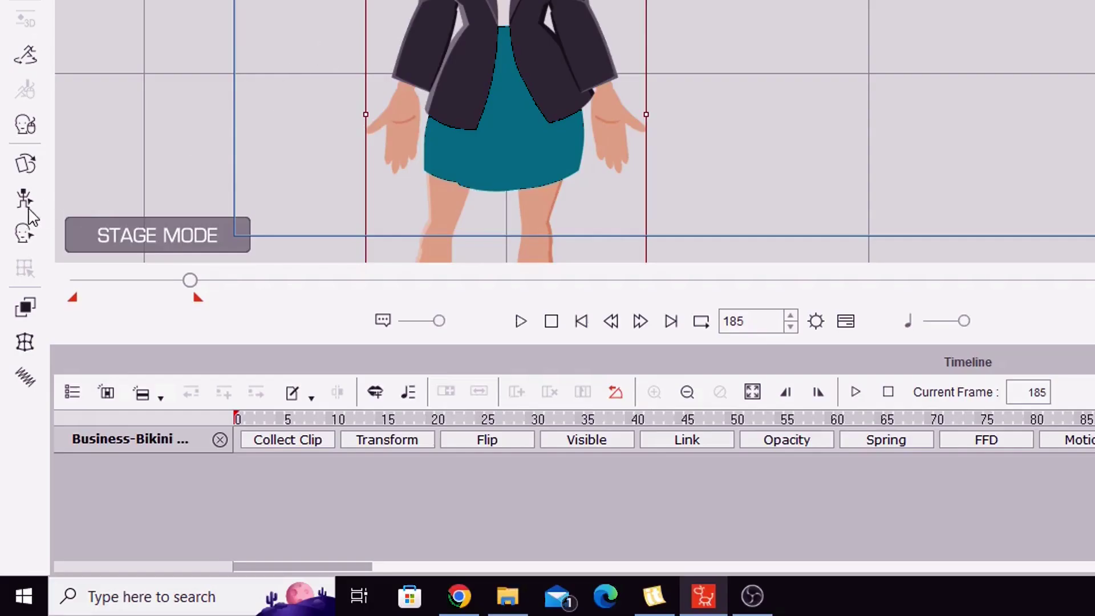
- Set the Natural hand pose Caress on both of the businesswoman's hands at frame 185 using the 2D Motion Key Editor
click(21, 201)
drag(820, 63, 518, 112)
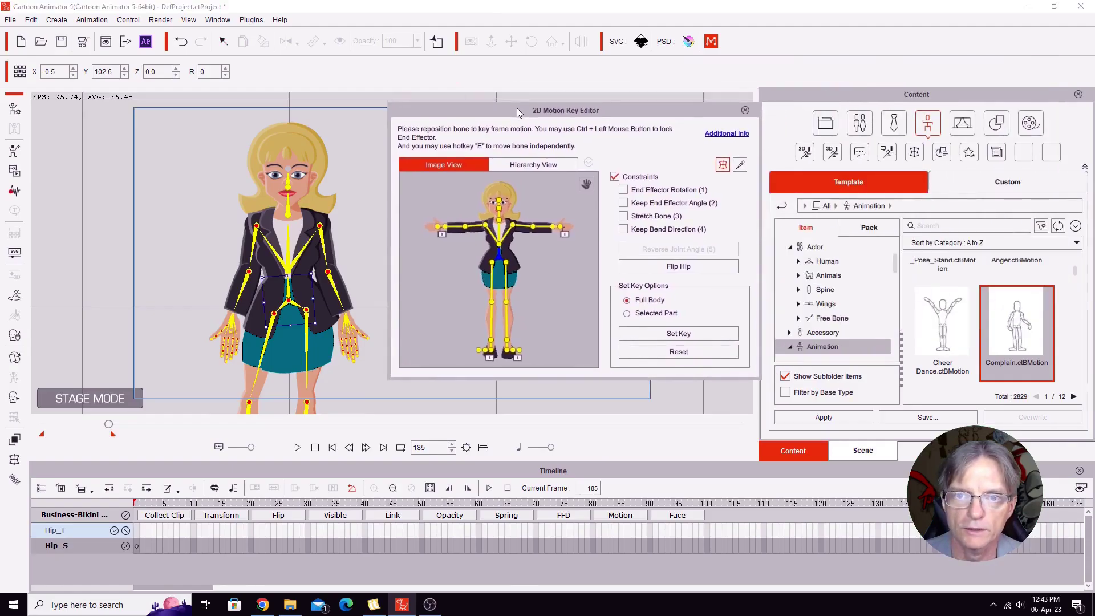
click(585, 184)
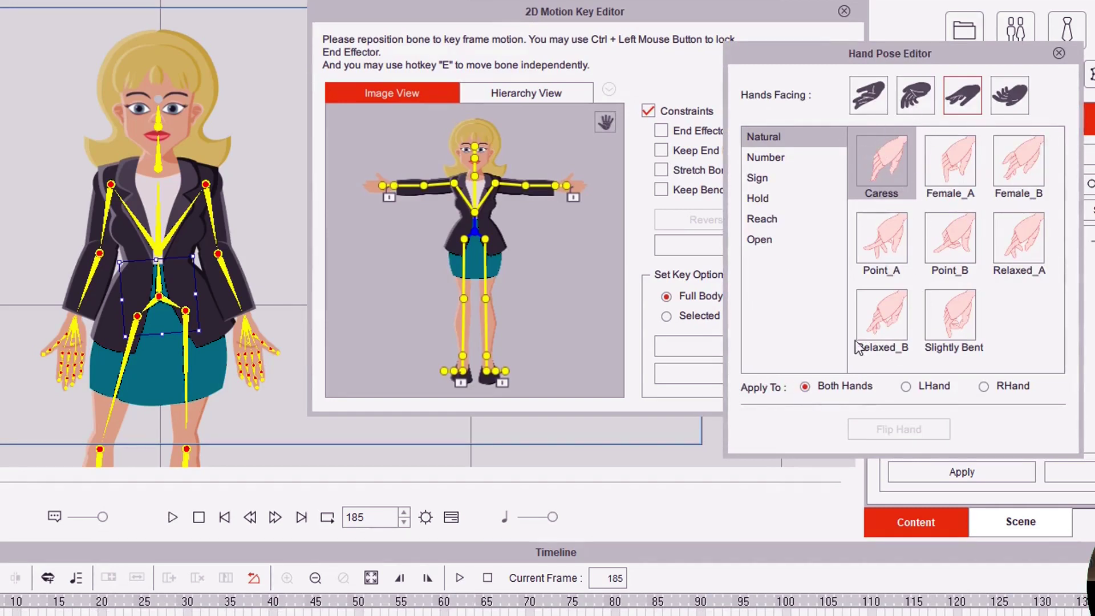
click(881, 163)
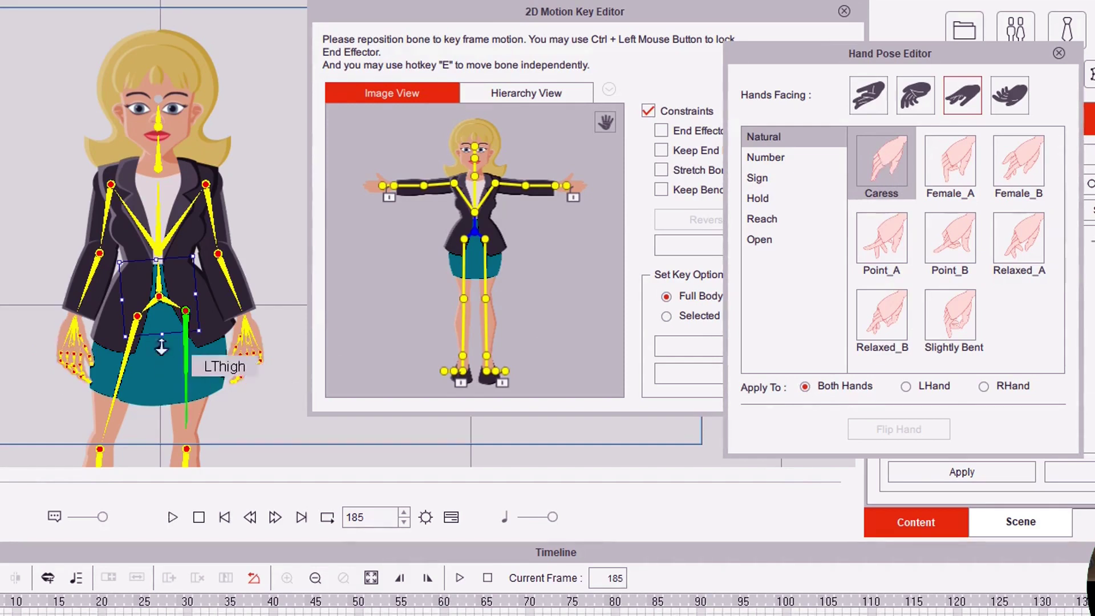
click(1040, 59)
- Play back the businesswoman's animation to check the new hand pose, and return to frame 0
click(446, 517)
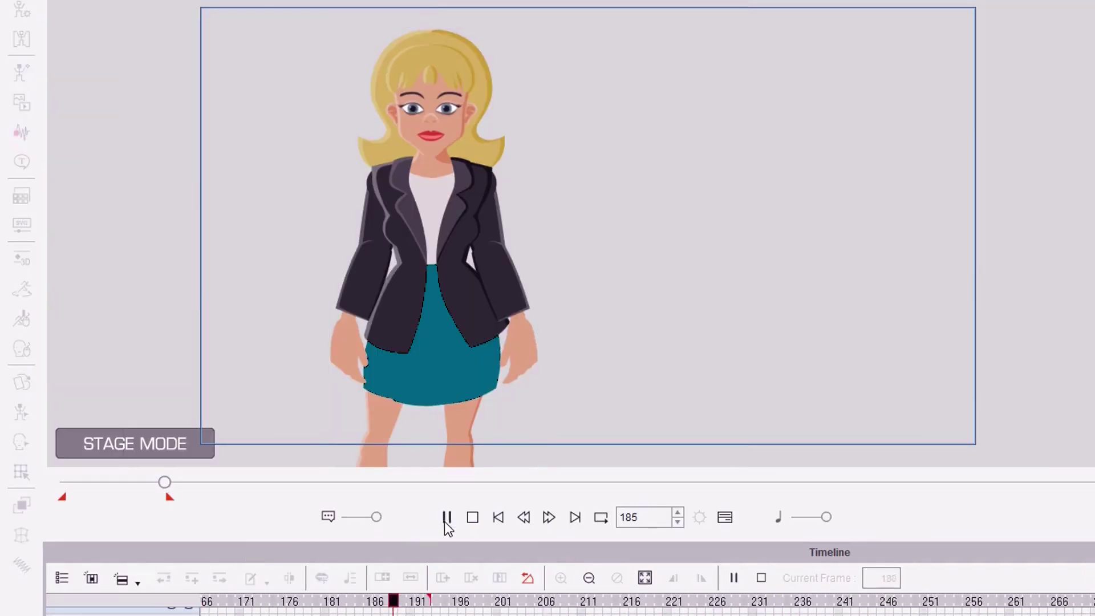
click(472, 517)
click(447, 519)
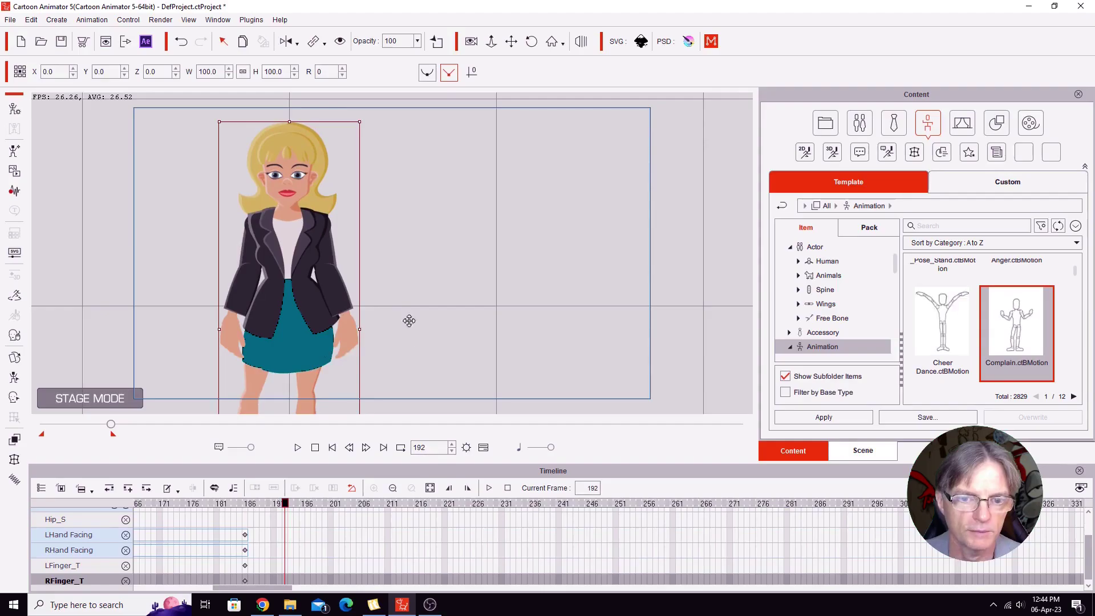
click(315, 448)
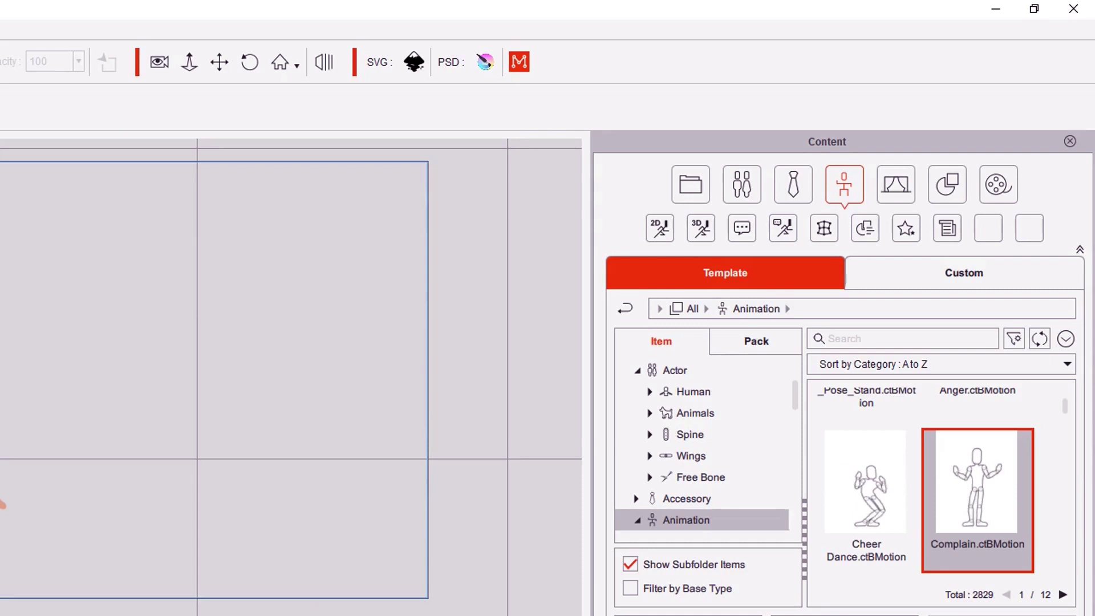
- Add the human actor Nikki_F from the G3 360 Character - Campus Hero pack to the stage
click(741, 341)
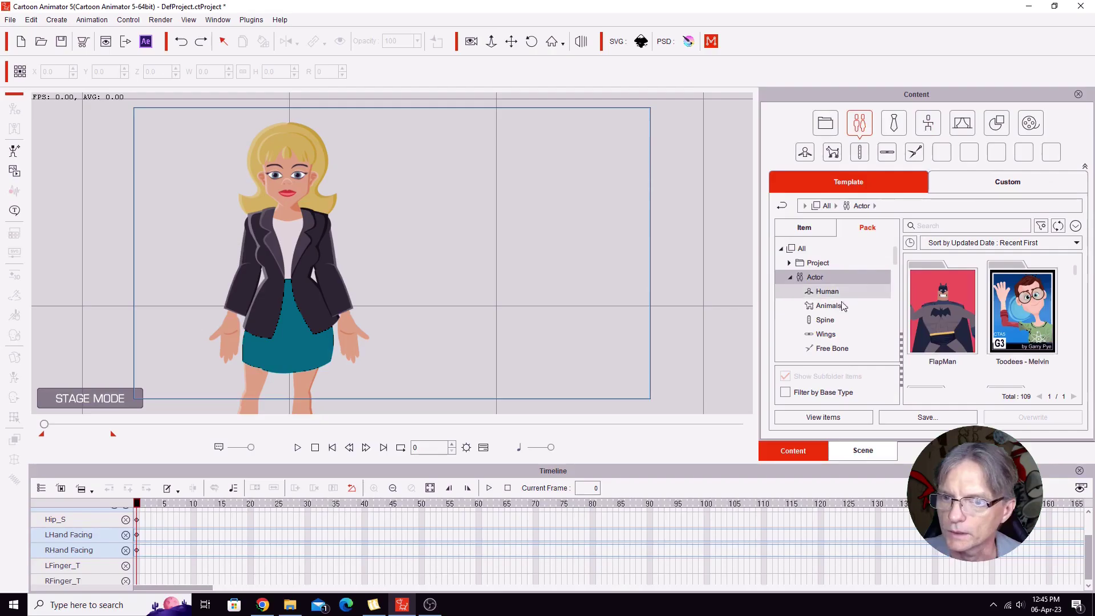
click(697, 437)
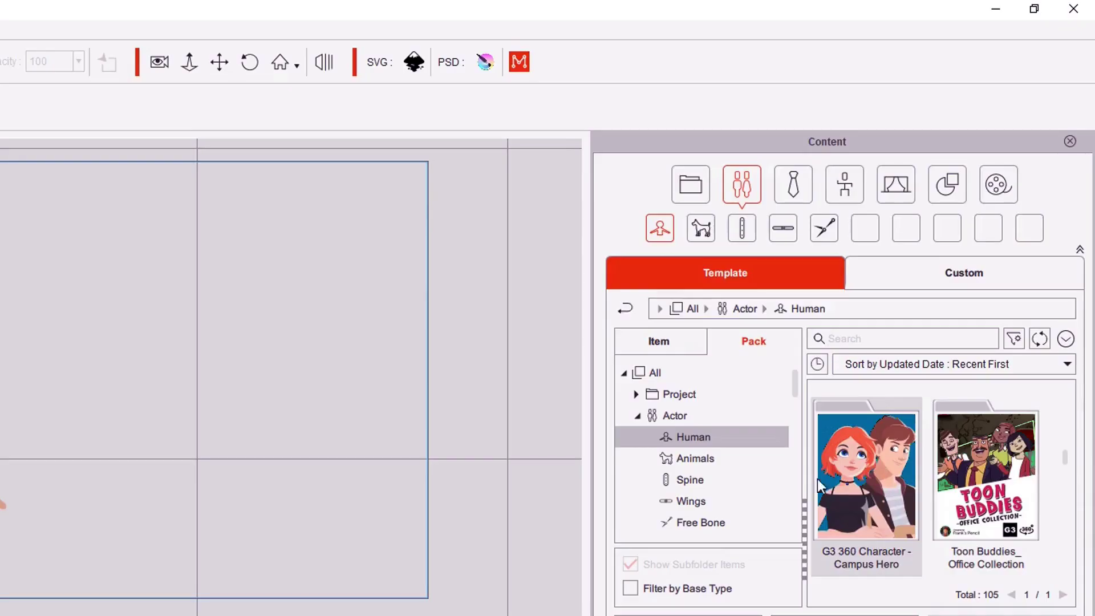
double_click(859, 464)
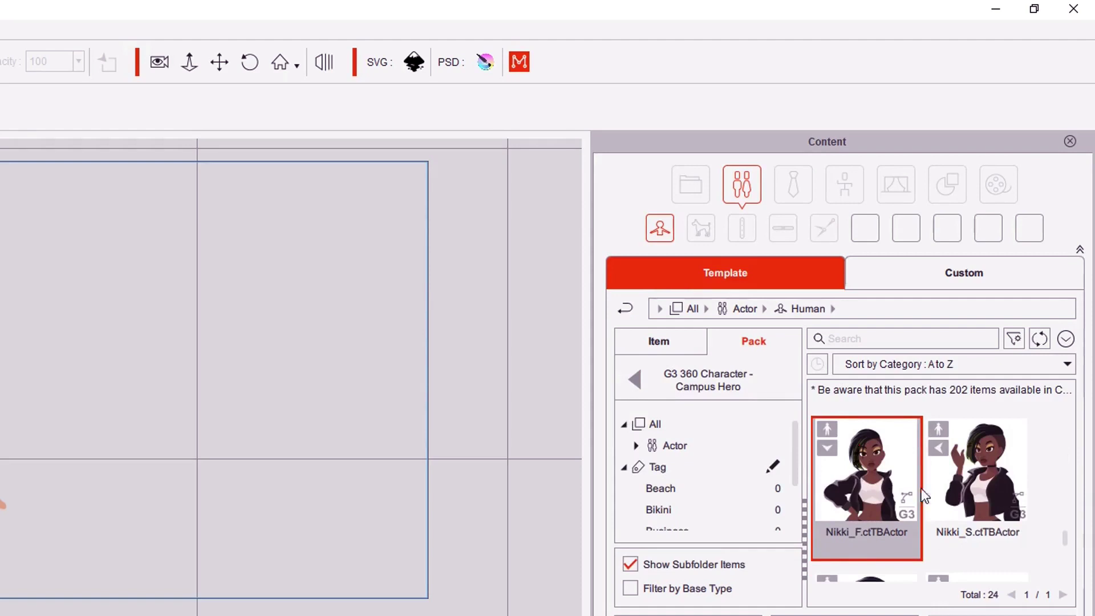
double_click(864, 470)
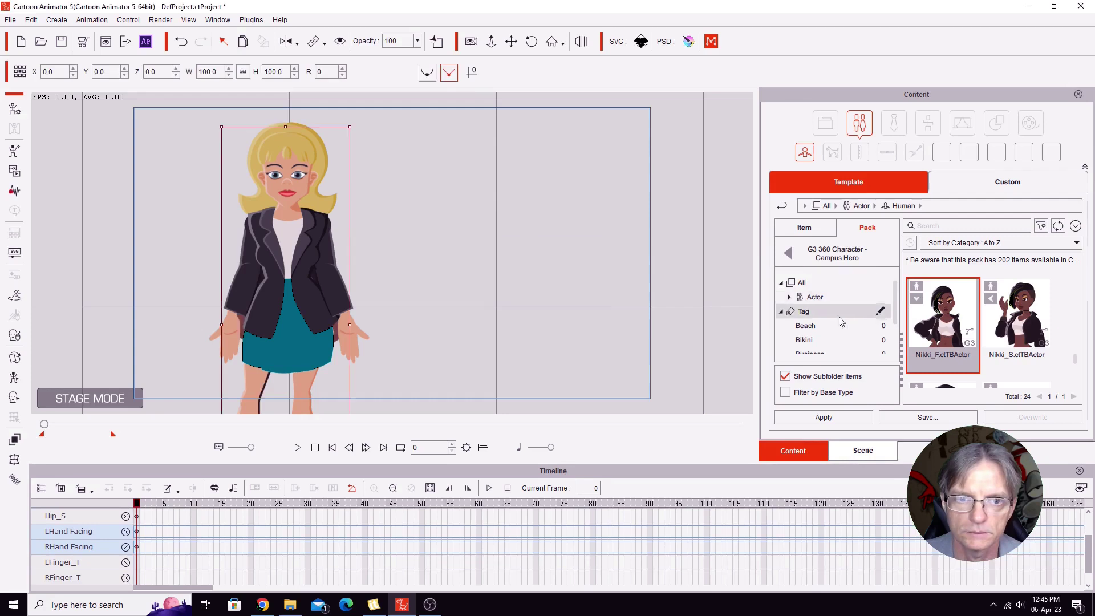
- Place Nikki_F beside the businesswoman and enlarge her slightly so the two characters line up in height
drag(339, 231, 558, 235)
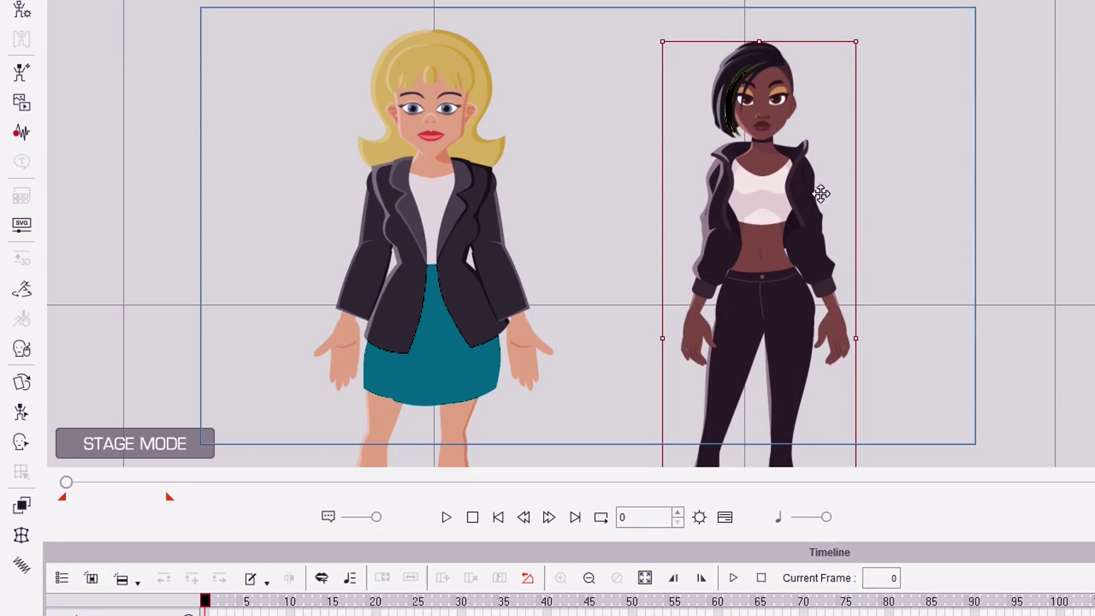
drag(857, 43, 902, 5)
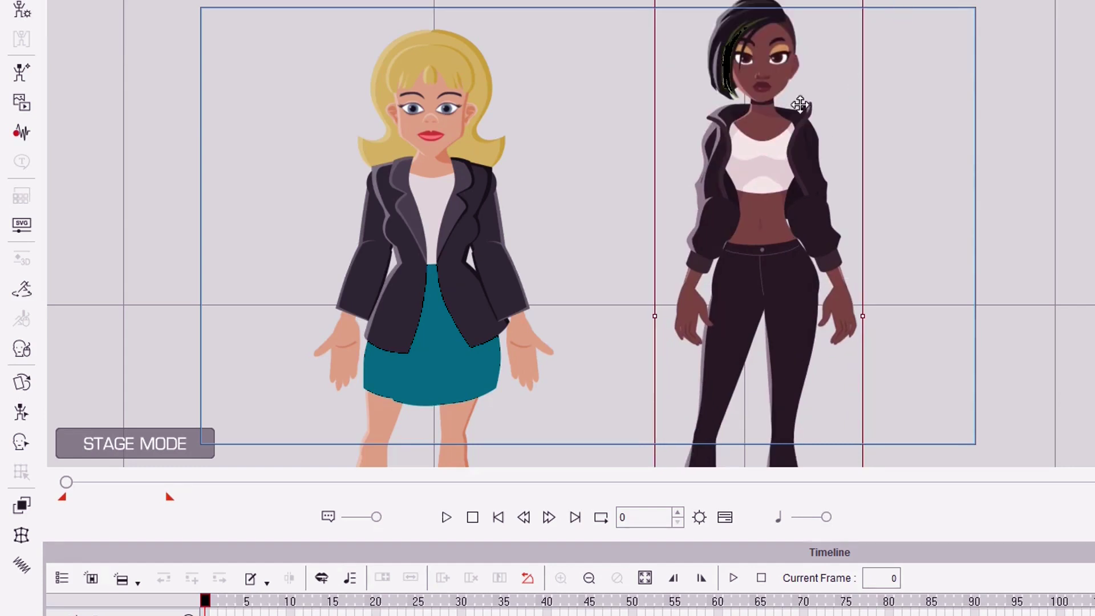
drag(769, 159, 765, 182)
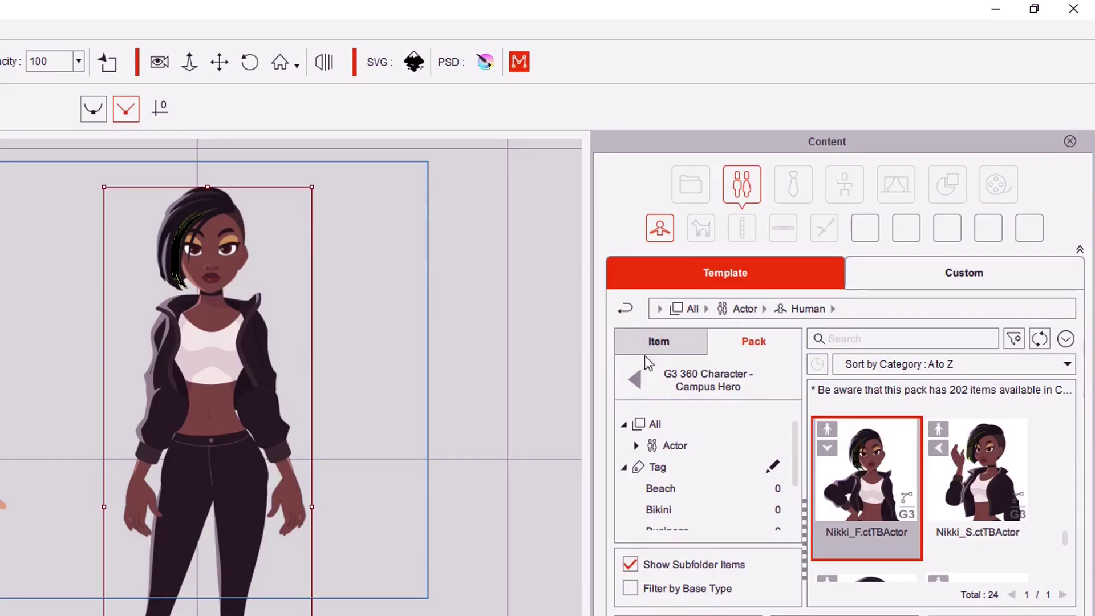
- Apply the Complain motion template to Nikki_F, preview both characters together, and return to frame 0
click(636, 378)
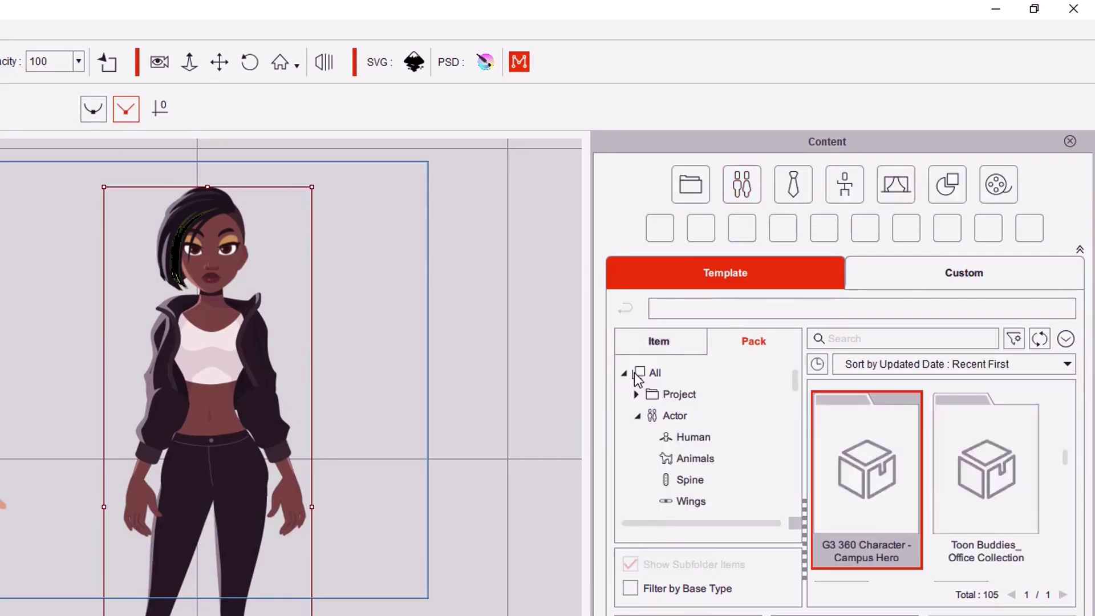
click(846, 190)
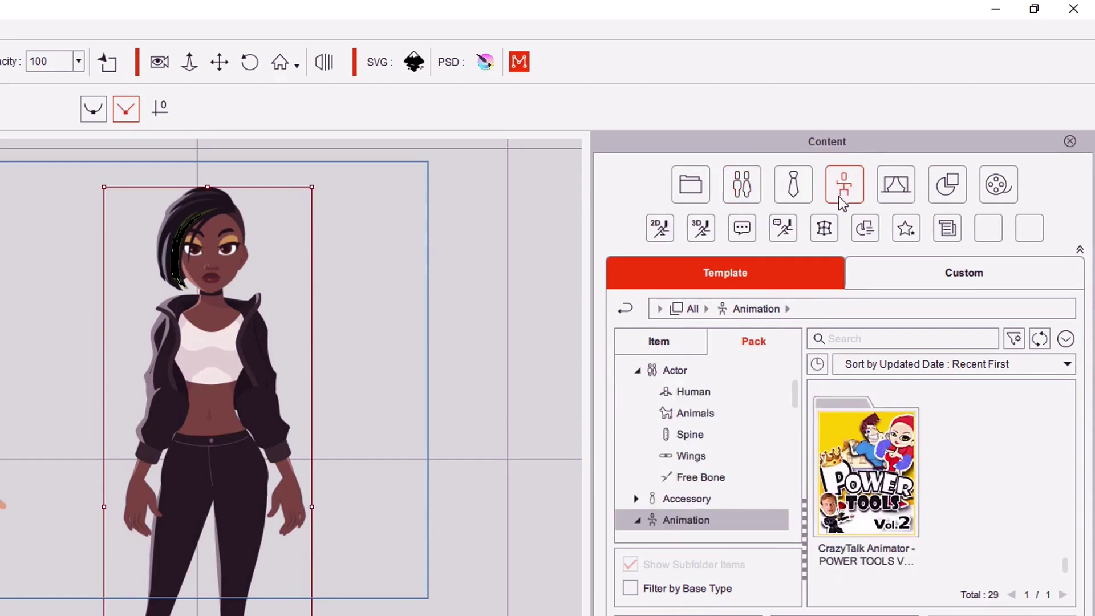
click(699, 349)
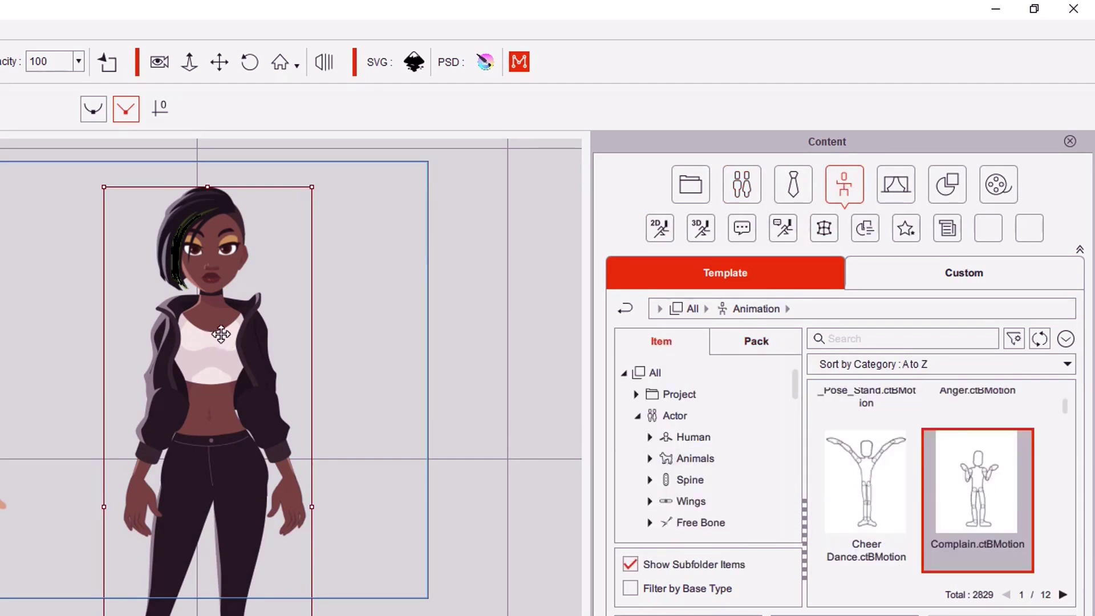
double_click(967, 483)
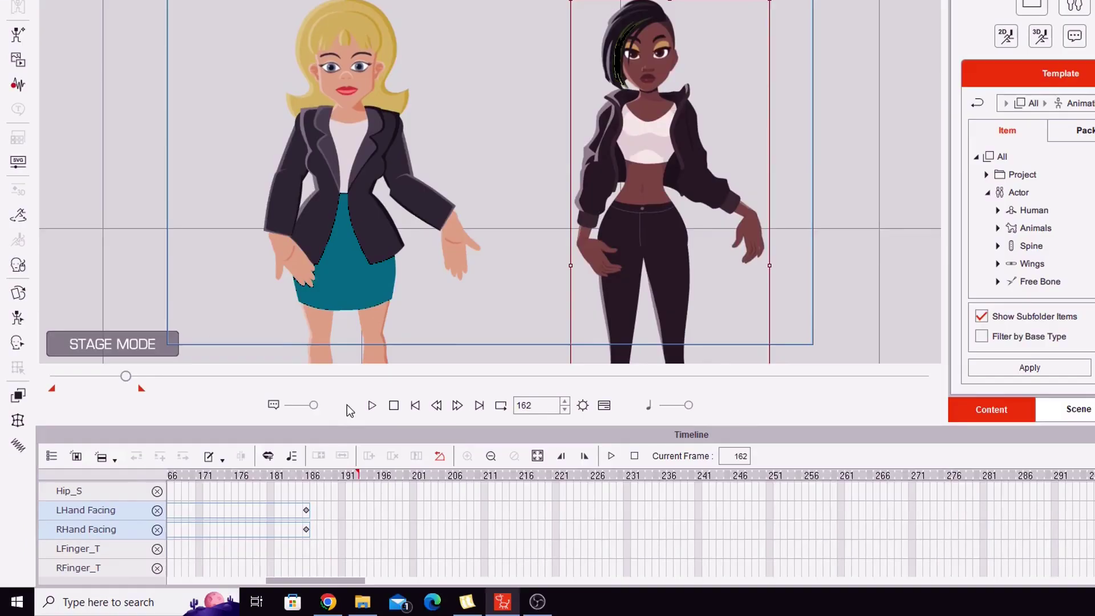
click(314, 447)
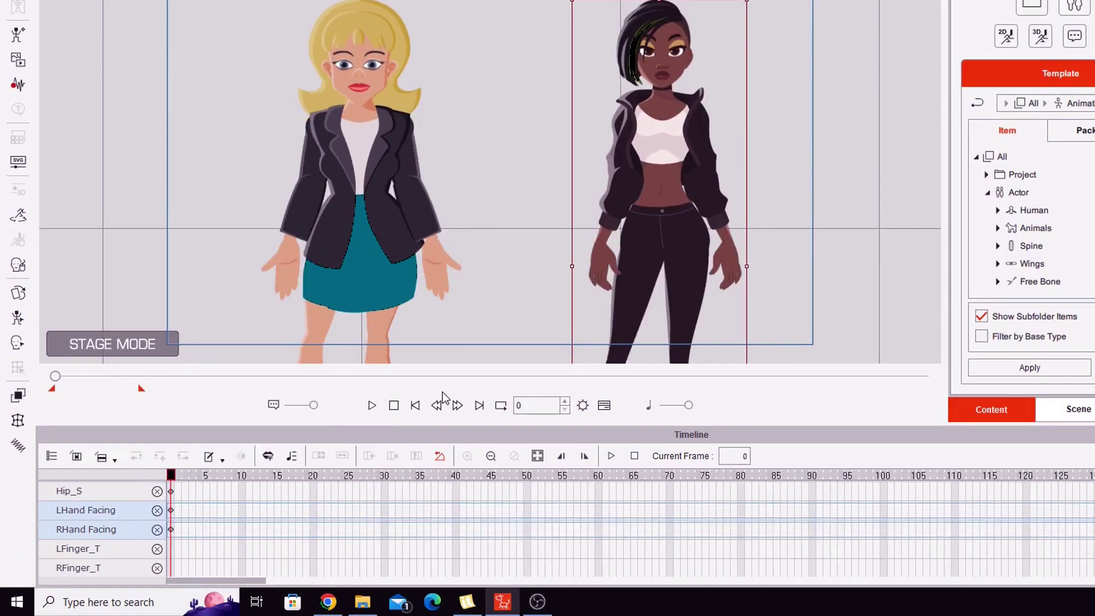
- Show both characters' tracks in the timeline and expand Nikki_F's Motion track
click(75, 456)
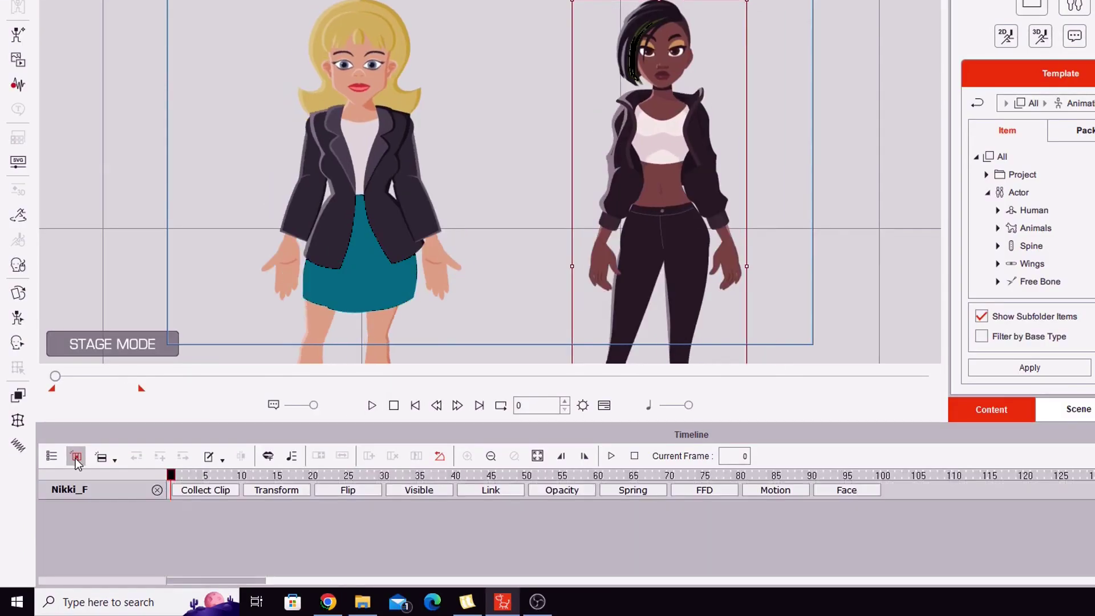
click(360, 179)
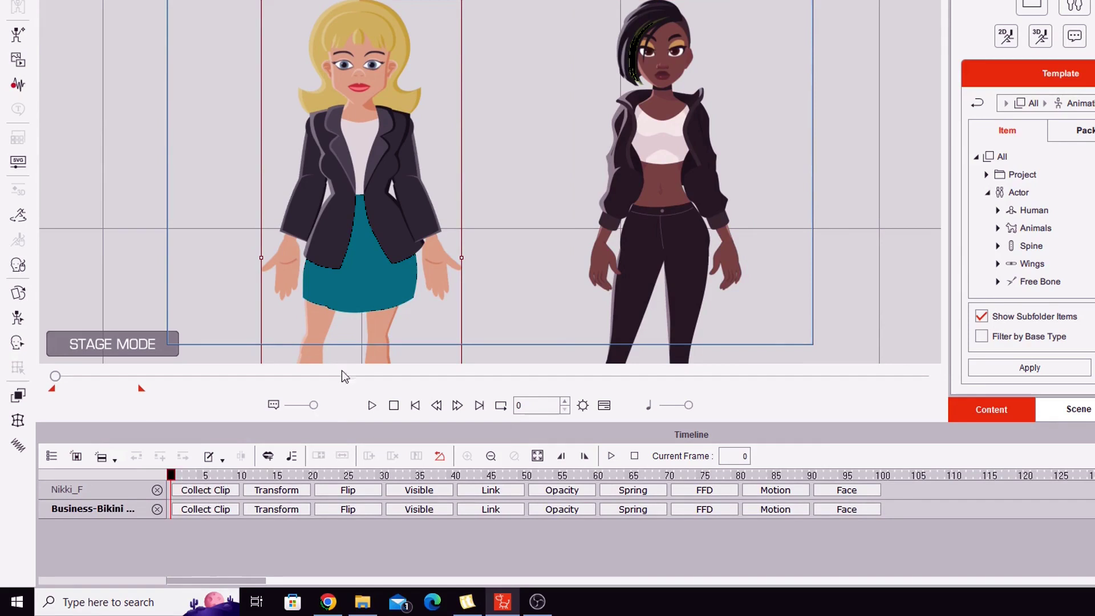
key(Tab)
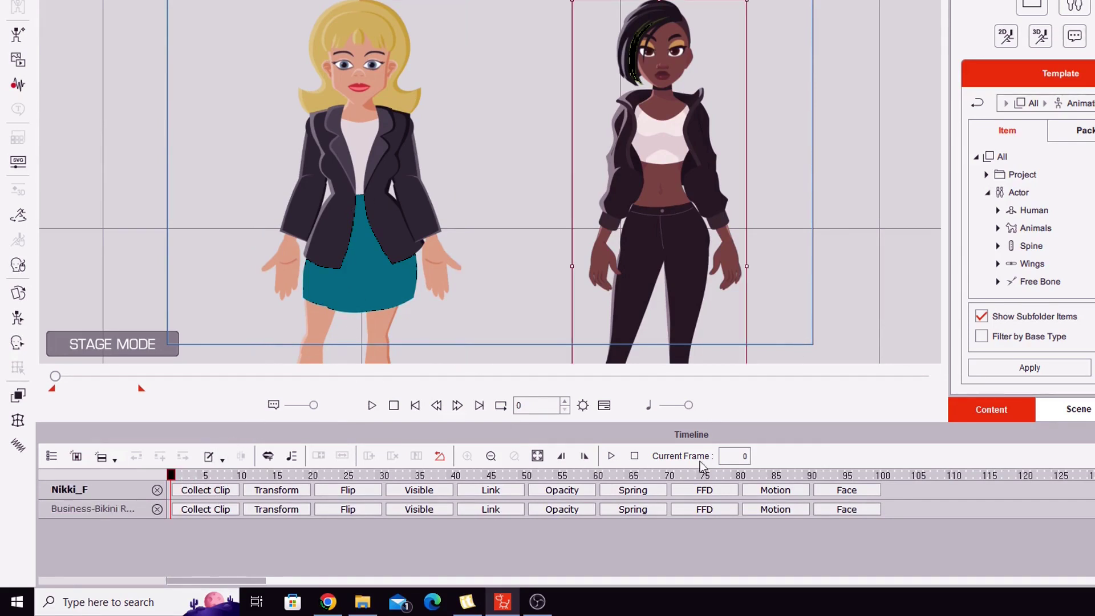
click(776, 490)
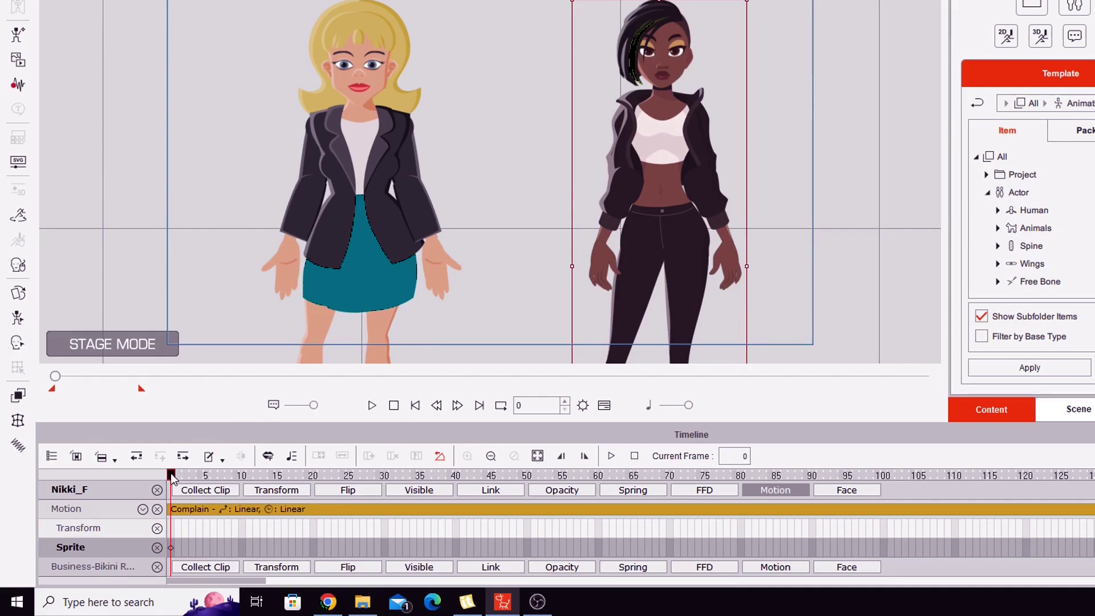
- Scrub the timeline from the start to frame 125 to compare the two characters' hand movements during the Complain motion
drag(170, 473, 264, 494)
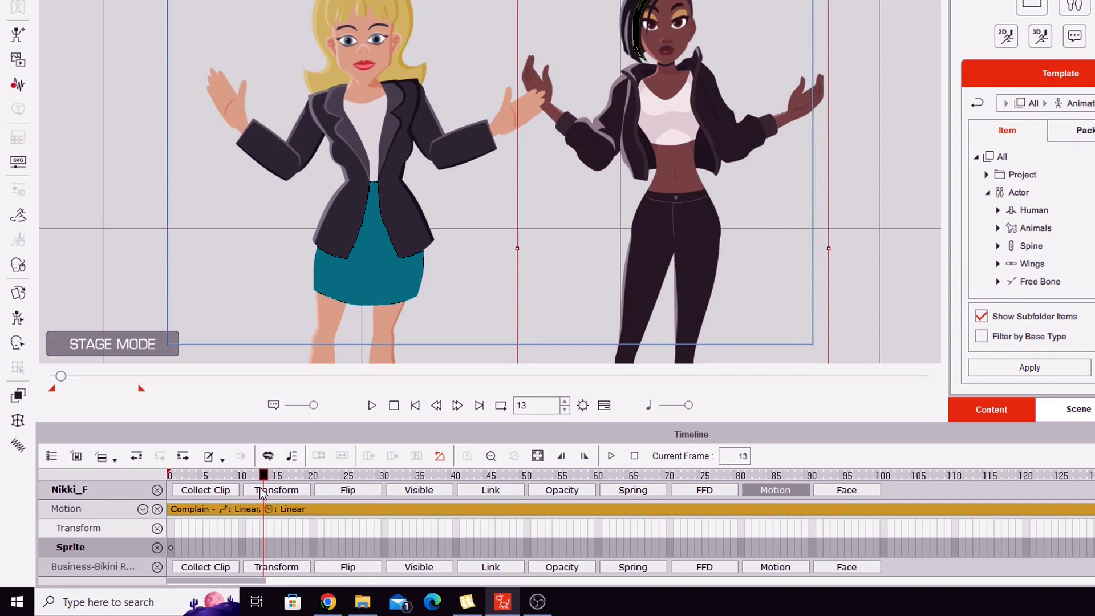
drag(264, 493, 580, 508)
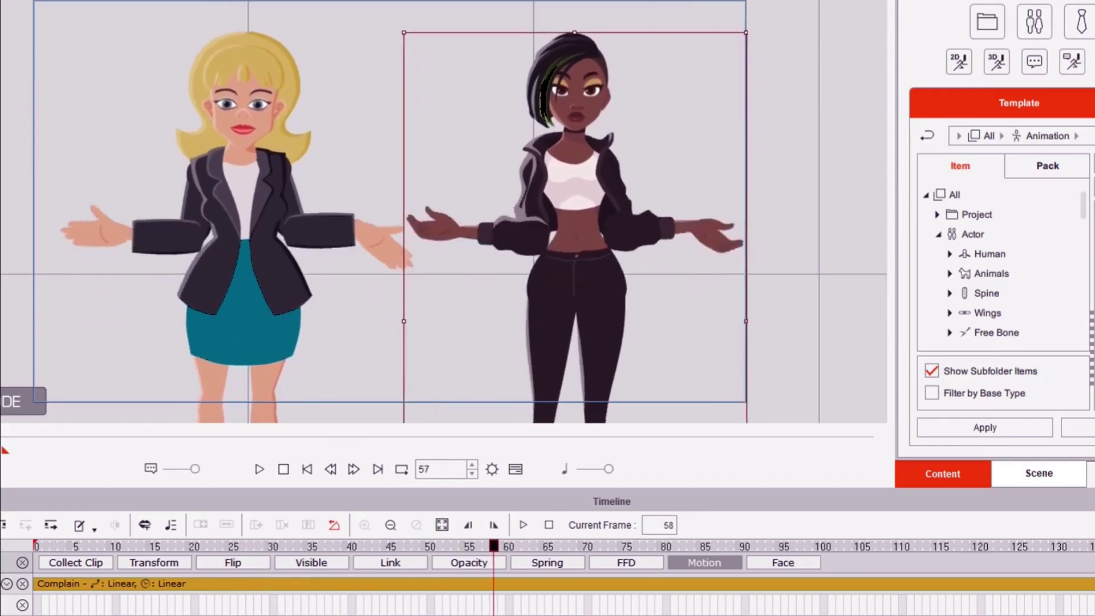
drag(494, 612, 568, 612)
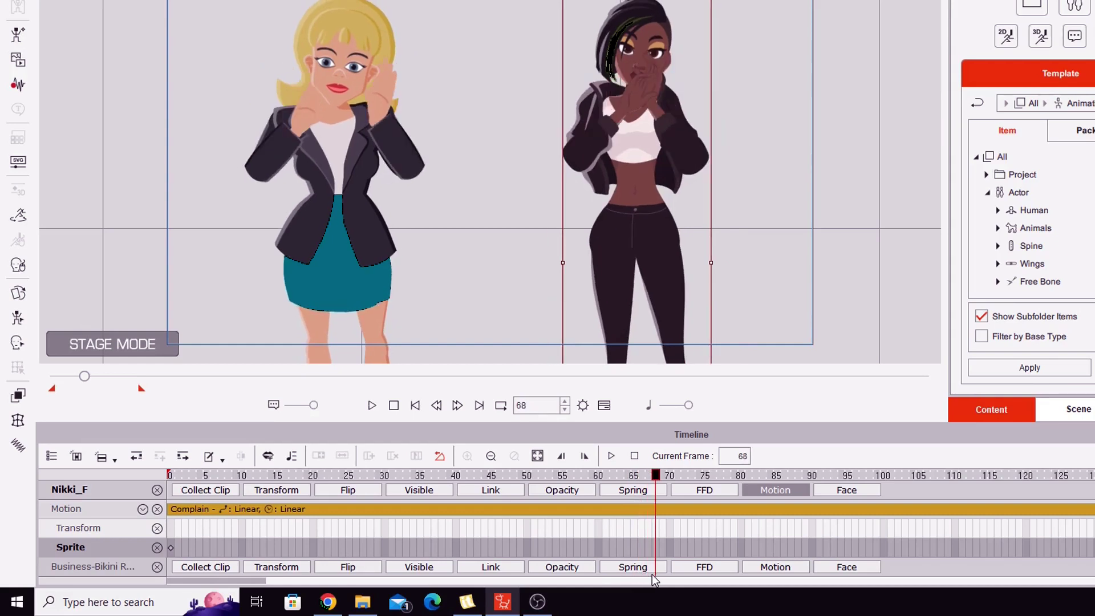
drag(654, 576, 774, 589)
drag(619, 594, 831, 585)
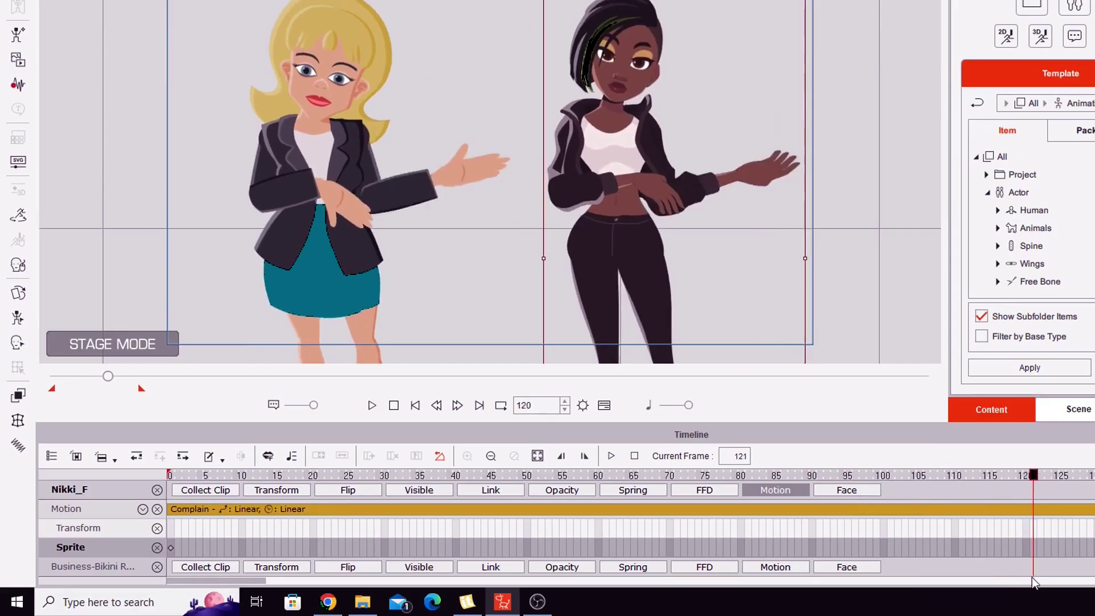
drag(1039, 580, 1059, 580)
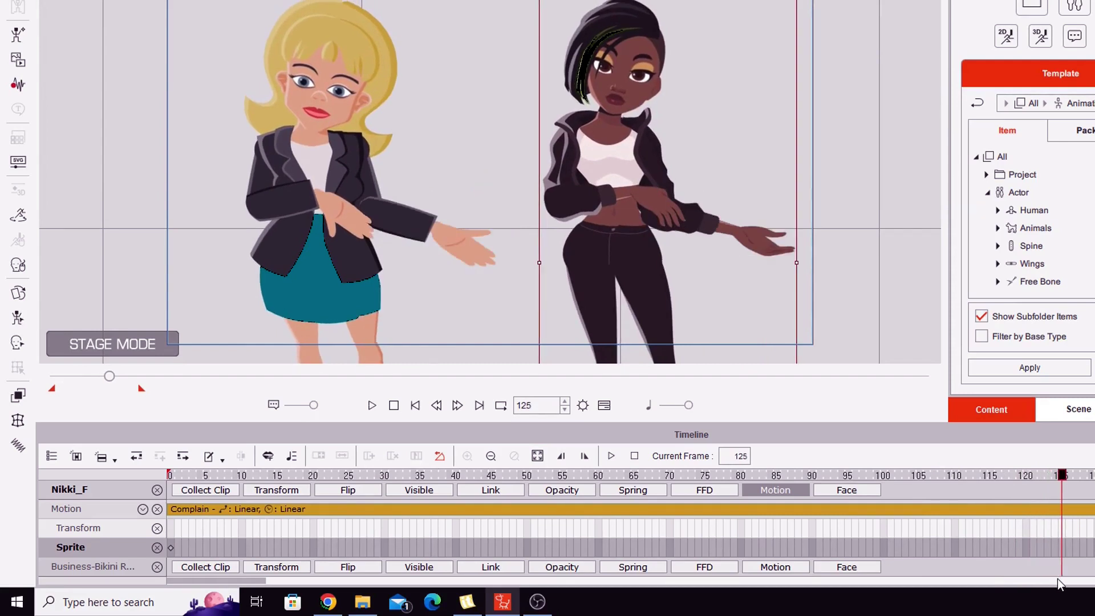
- Scrub the Complain motion from frame 125 to 185 to compare both characters' hands, and return to frame 0
drag(1062, 580, 1094, 587)
drag(946, 593, 1055, 594)
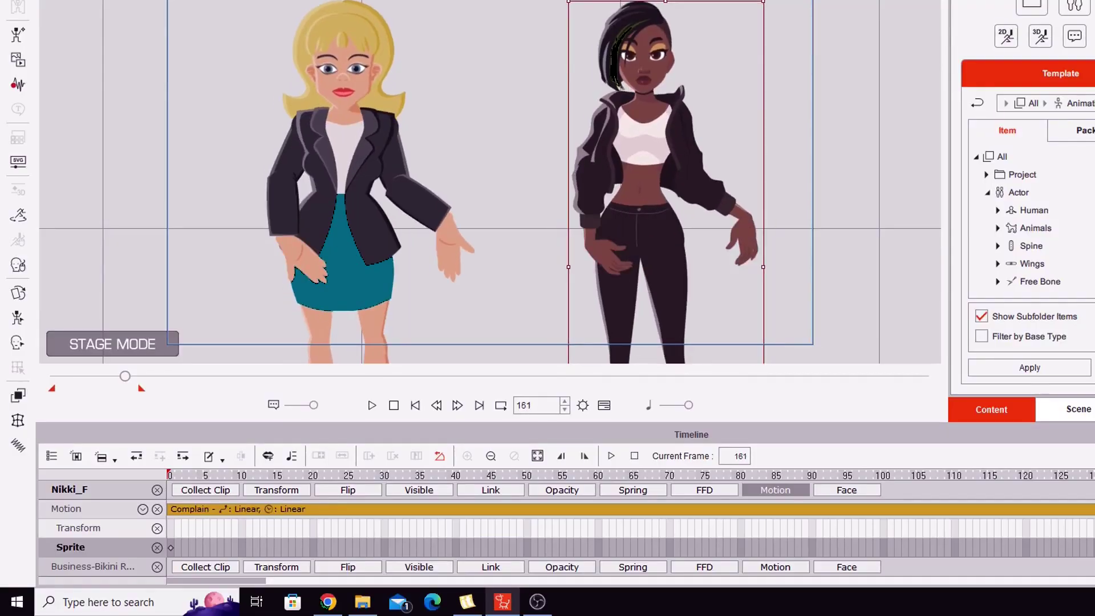
drag(250, 584, 290, 584)
drag(846, 475, 1000, 495)
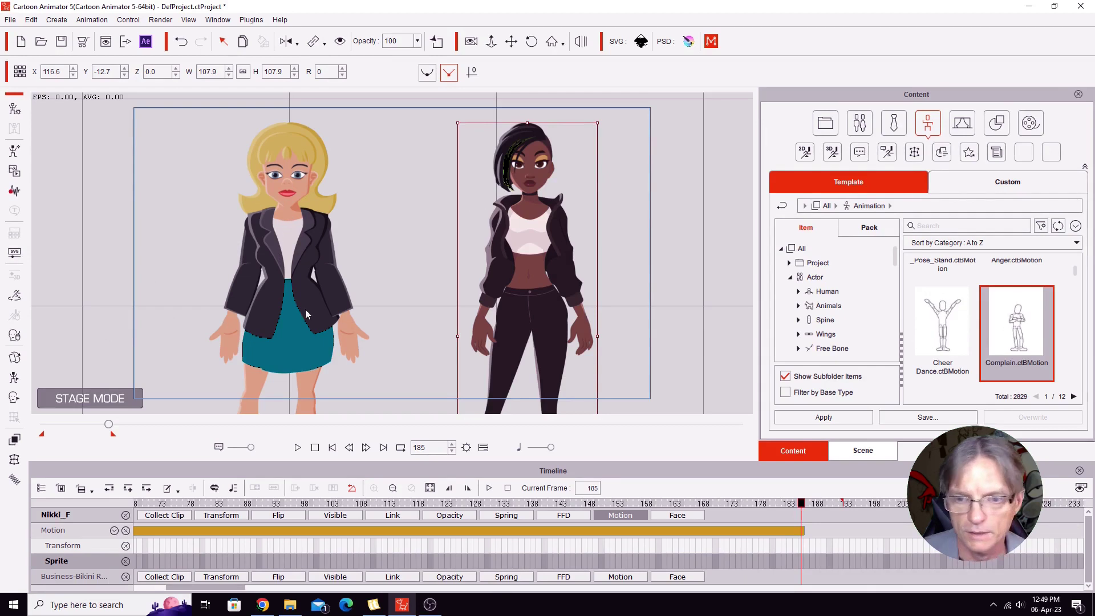
click(315, 448)
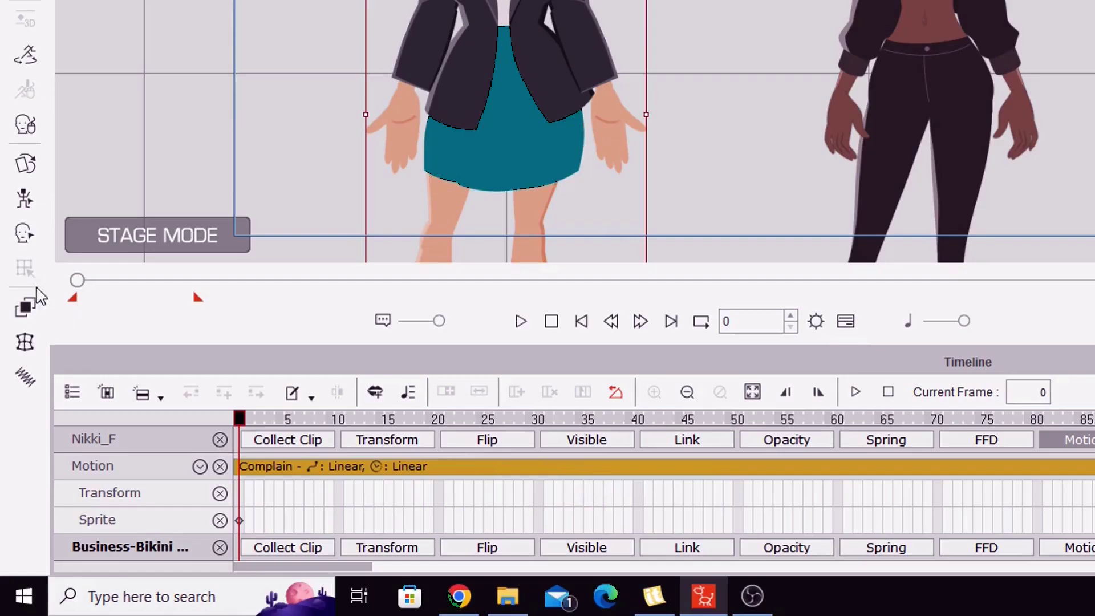
- Open the businesswoman in the 2D Motion Key Editor and hide her bones on the stage
click(25, 200)
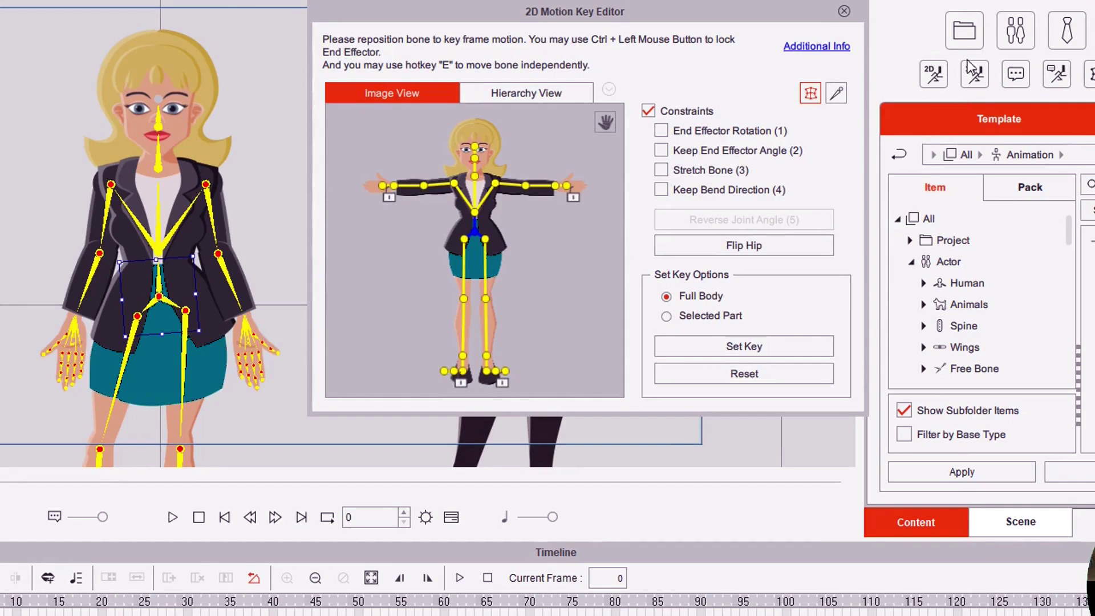
click(837, 95)
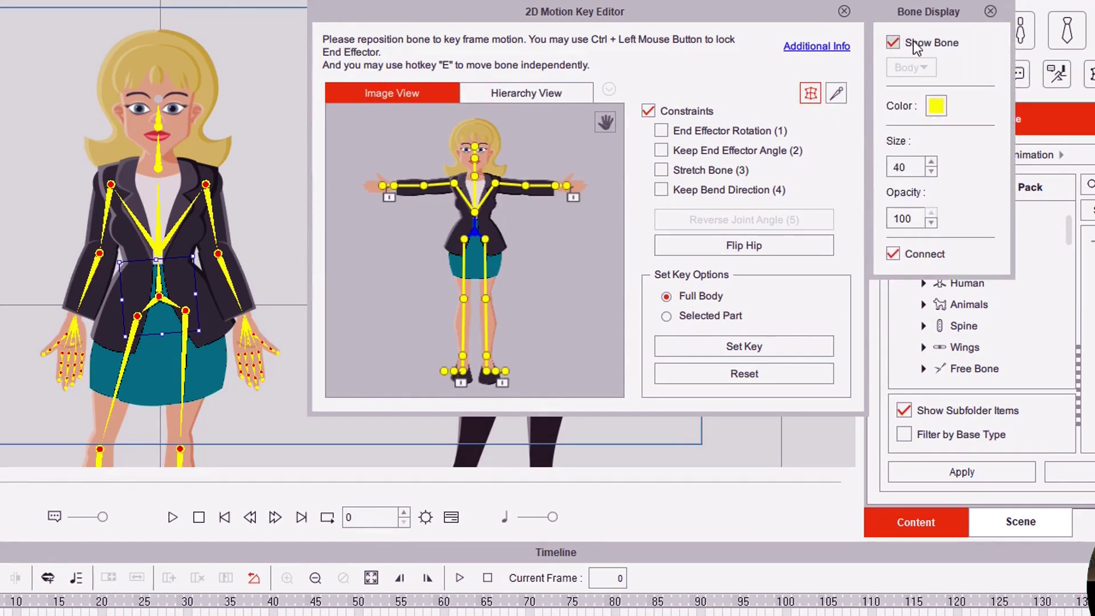
click(893, 43)
click(990, 12)
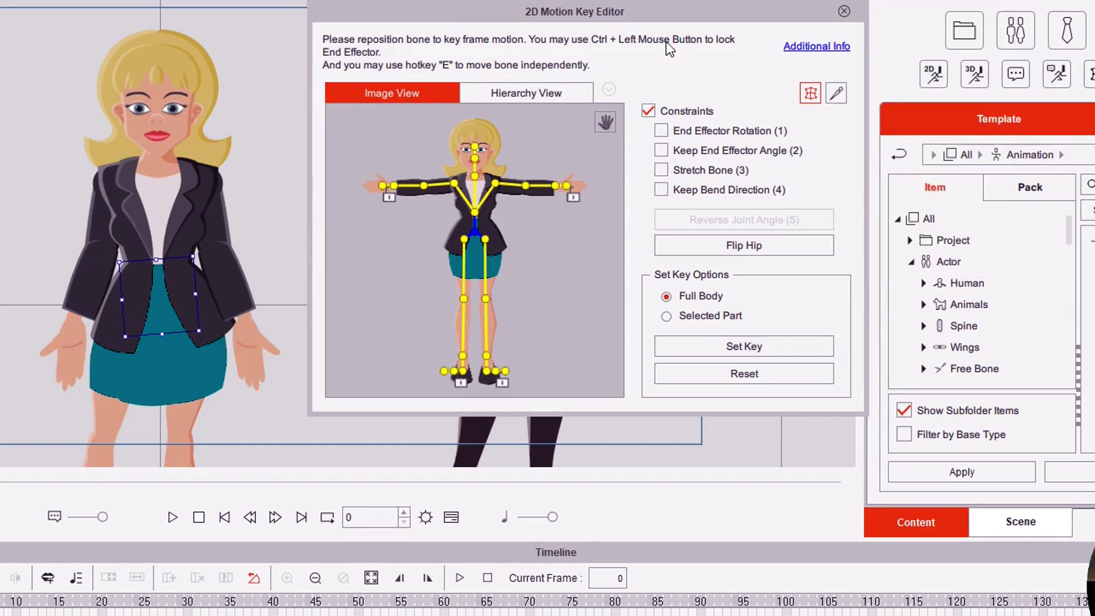
- Open the Hand Pose Editor, arrange the editor windows clear of both characters, and give both hands the Natural Caress pose at frame 0
click(606, 122)
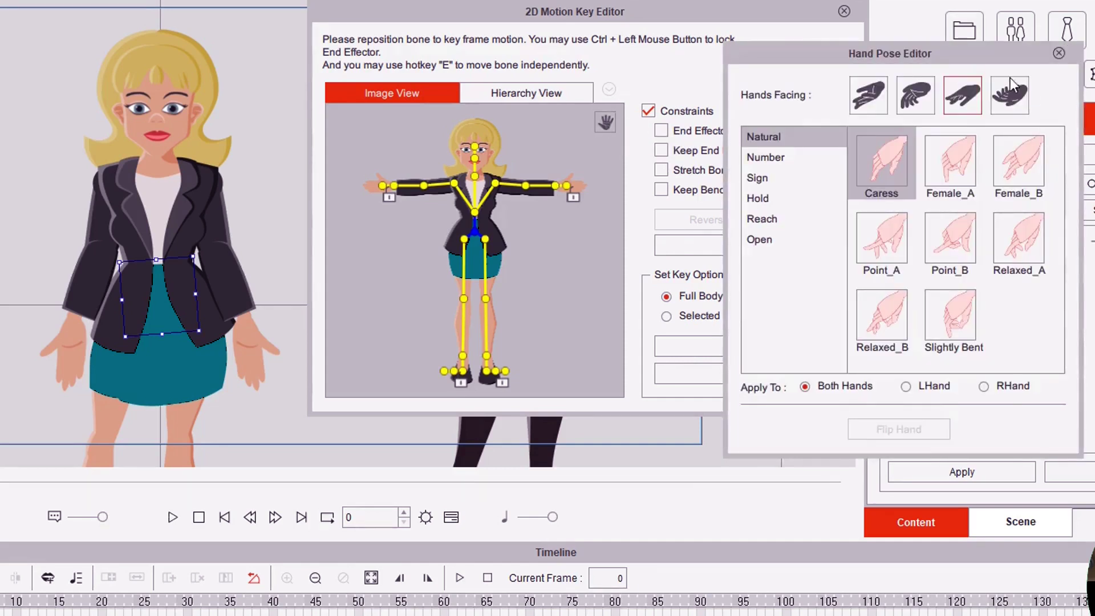
drag(984, 56, 922, 63)
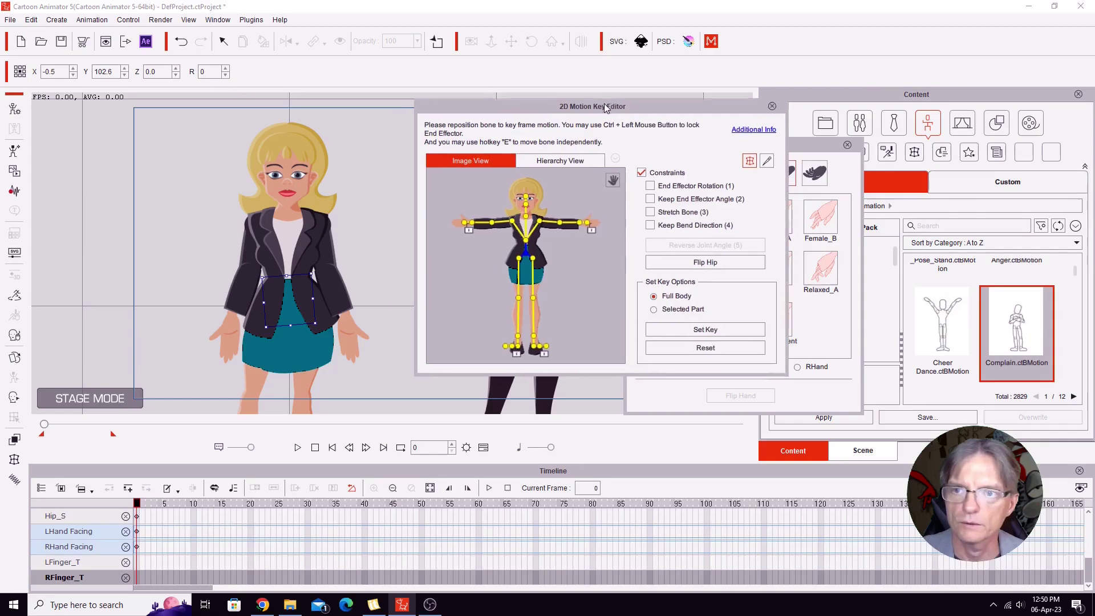
drag(575, 5, 950, 0)
drag(816, 78, 870, 36)
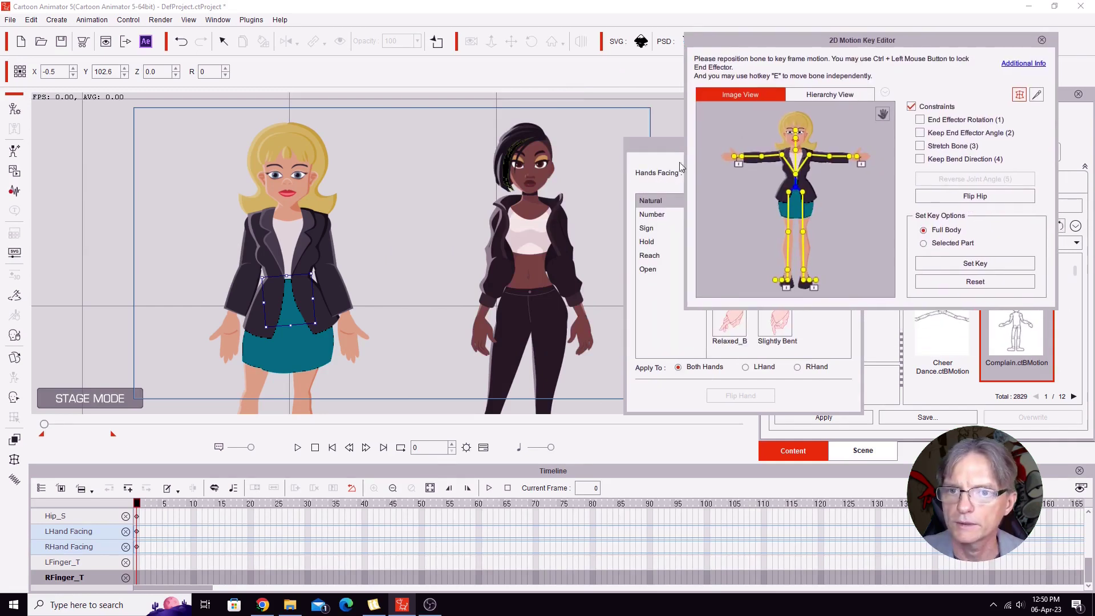
click(658, 145)
drag(659, 146, 700, 134)
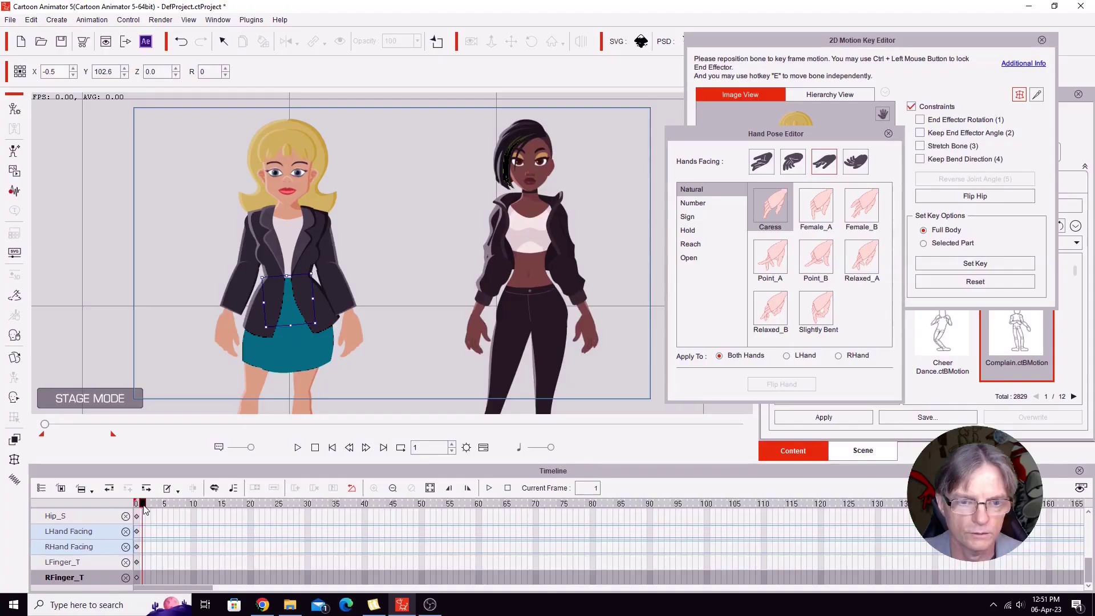
- Set both of the businesswoman's hands to the Natural Caress pose facing Up at frame 13
drag(0, 613, 0, 614)
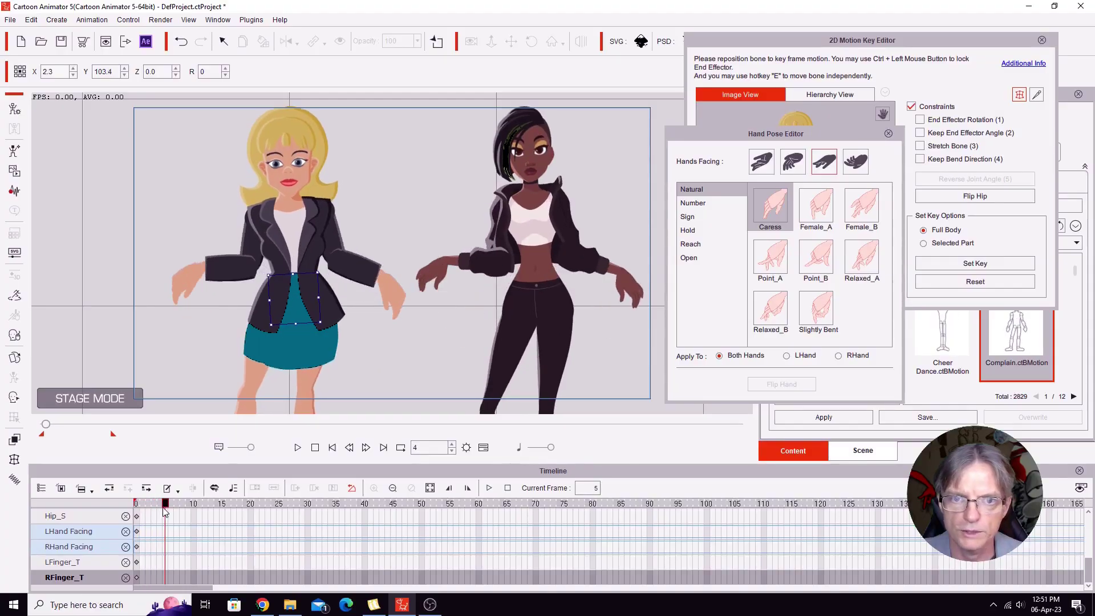
drag(165, 512, 211, 522)
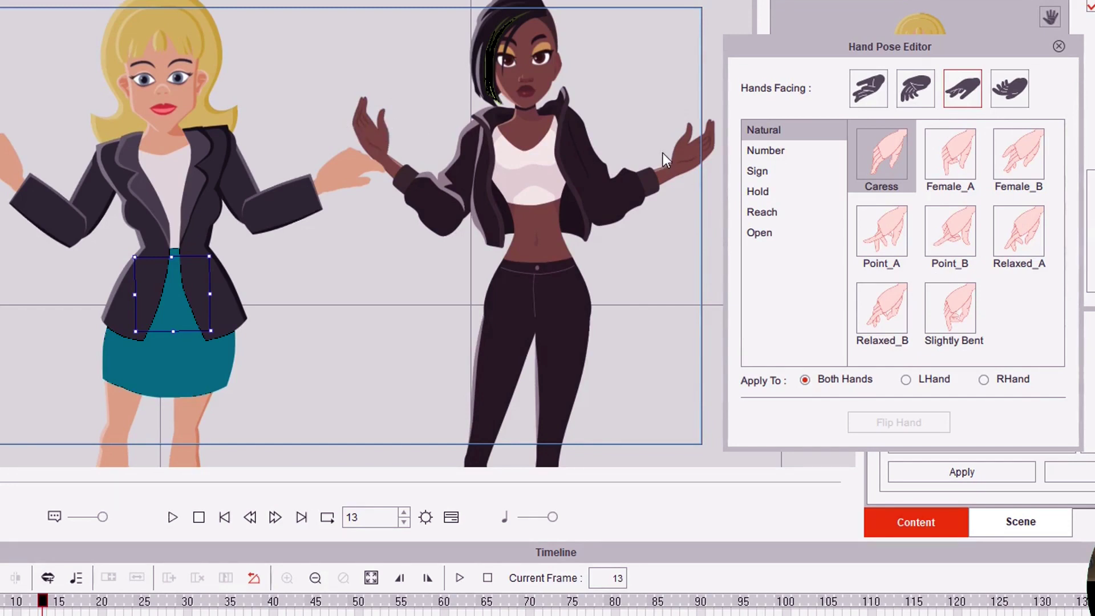
click(1013, 94)
click(872, 94)
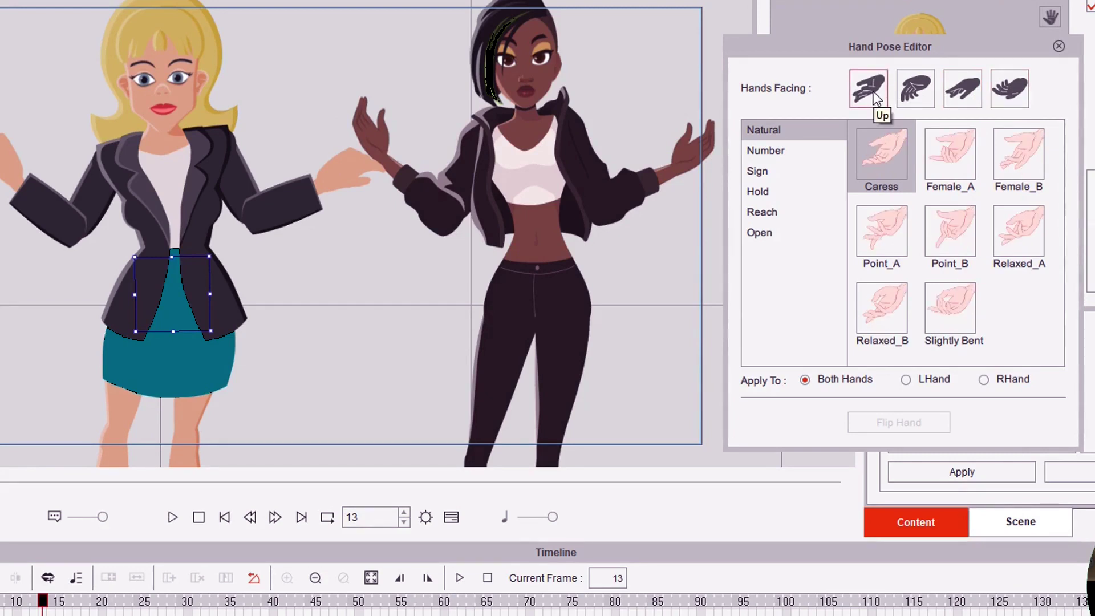
click(885, 153)
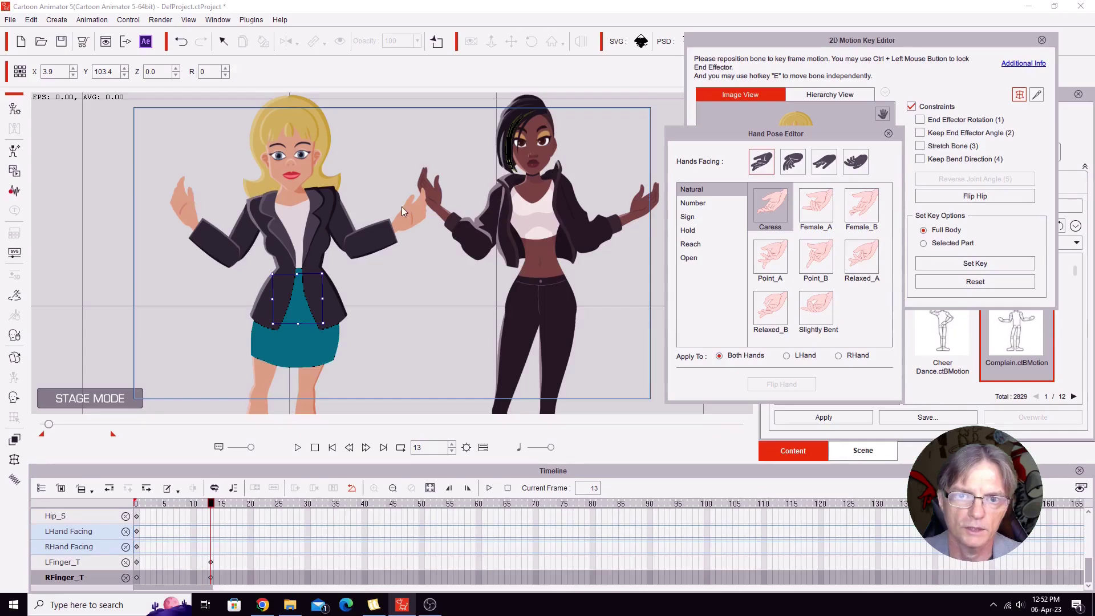
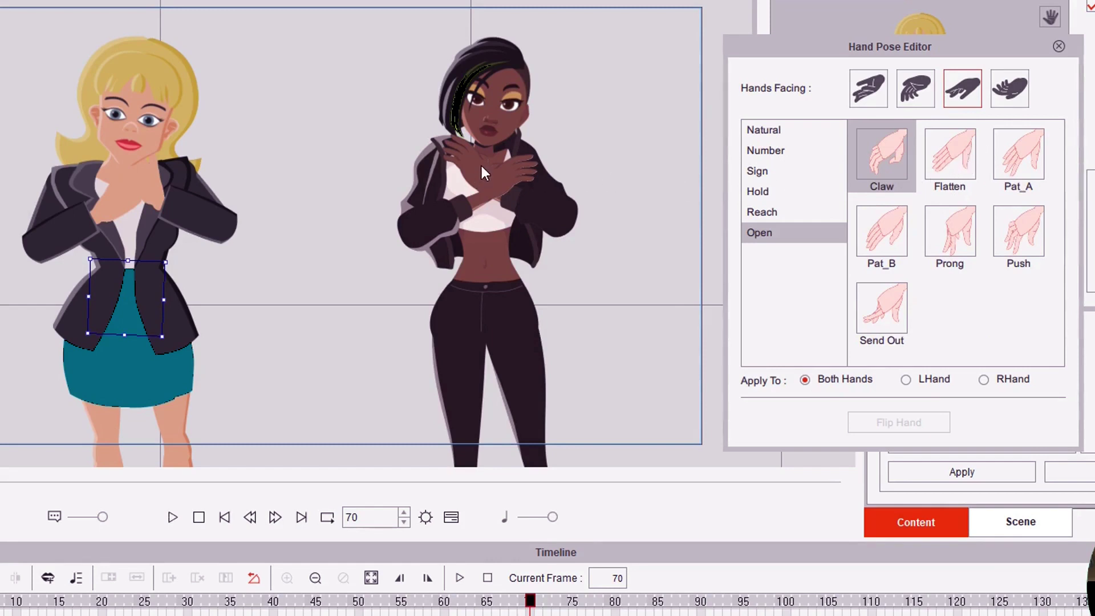
- Set both of the businesswoman's hands to the Open pose Pat_A with the fourth Hands Facing option at frame 70
click(1027, 152)
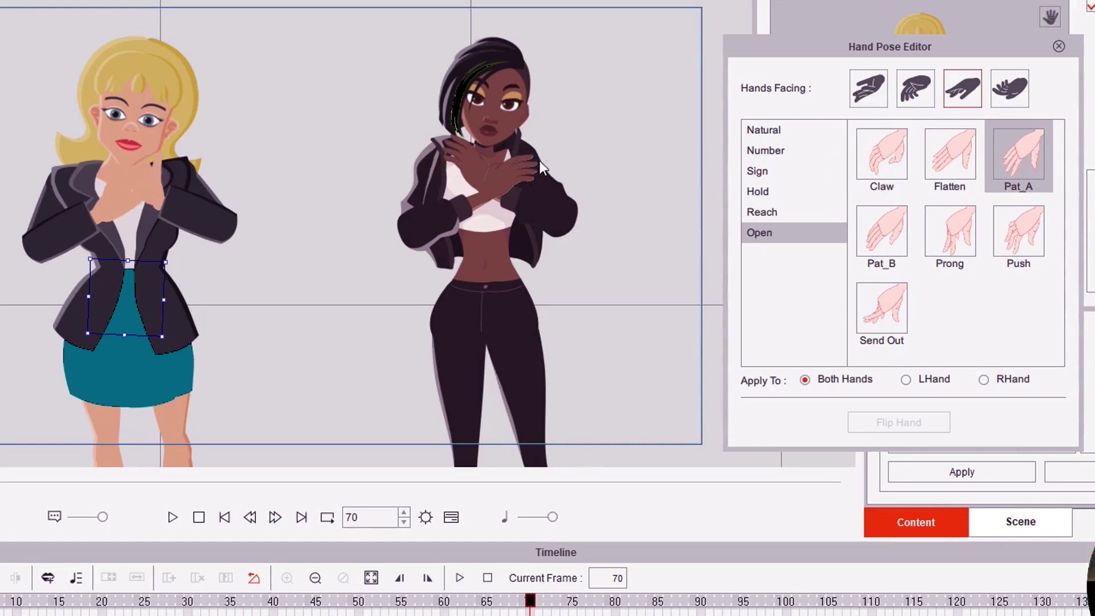
click(1003, 96)
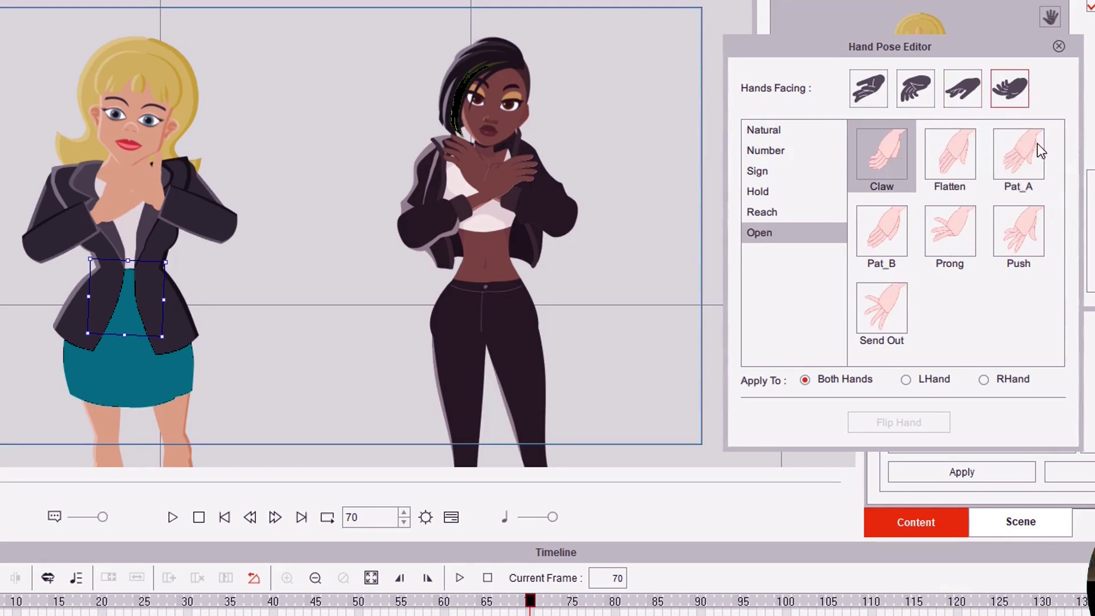
click(1019, 157)
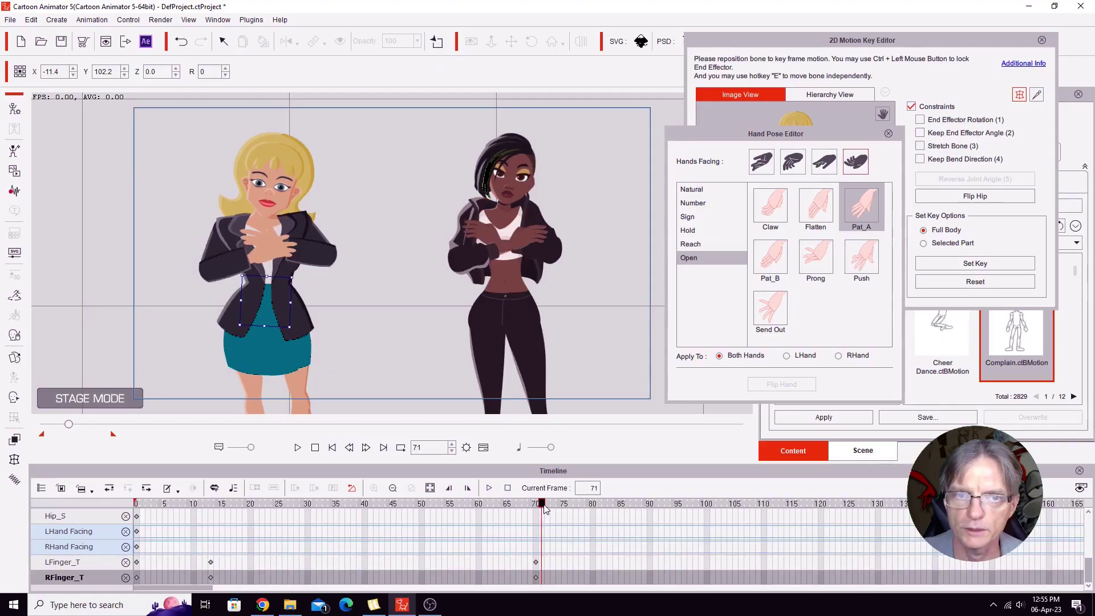
- Set only the businesswoman's left hand to the Natural Caress pose facing Up at frame 124
drag(541, 509, 599, 509)
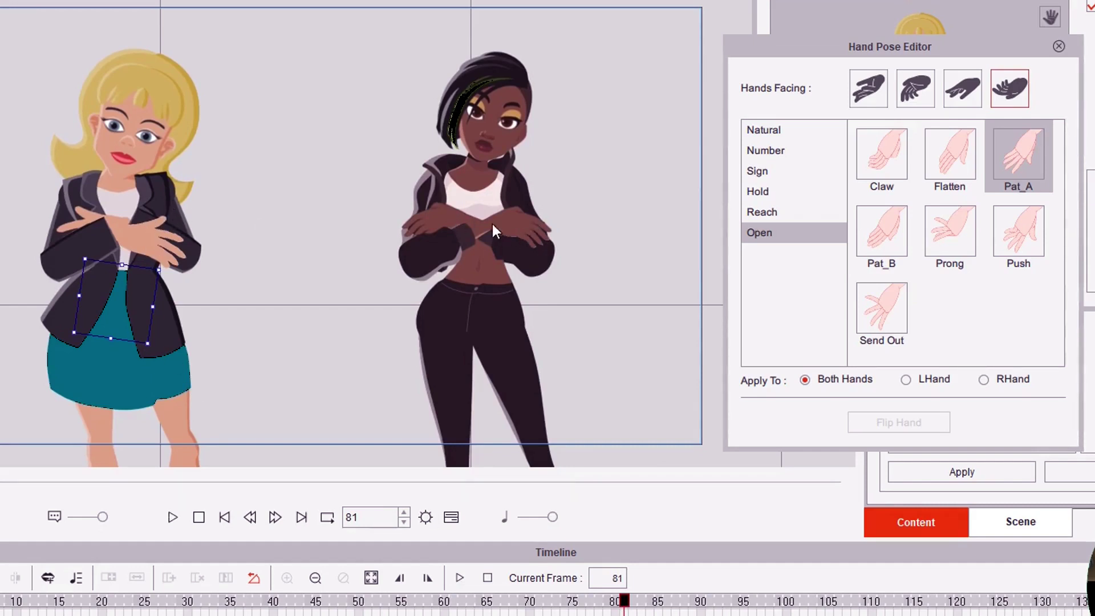
drag(626, 603, 992, 607)
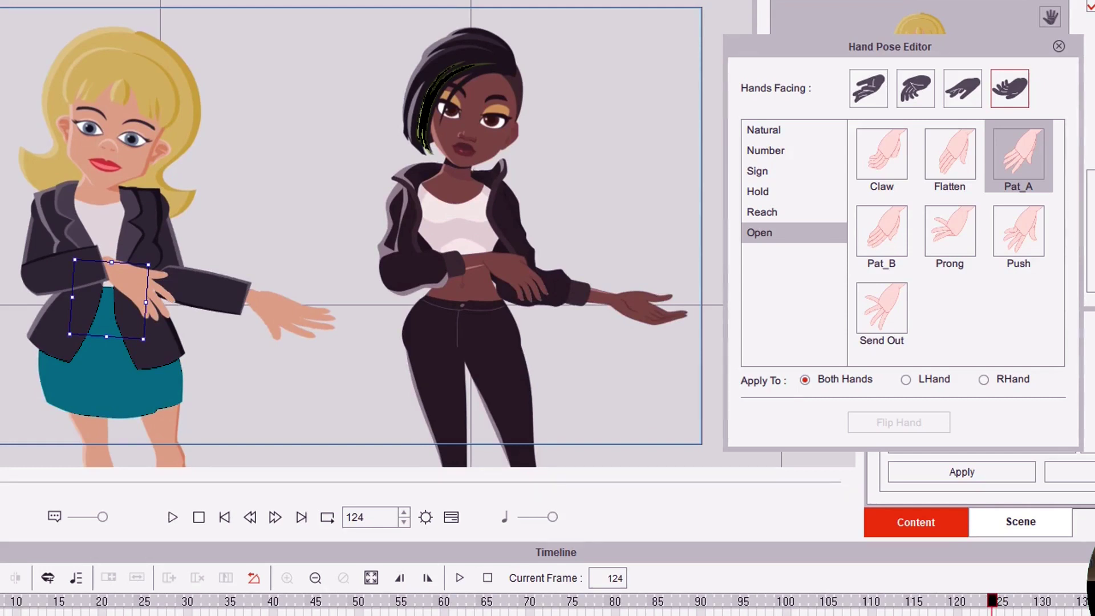
drag(992, 607, 992, 607)
click(915, 94)
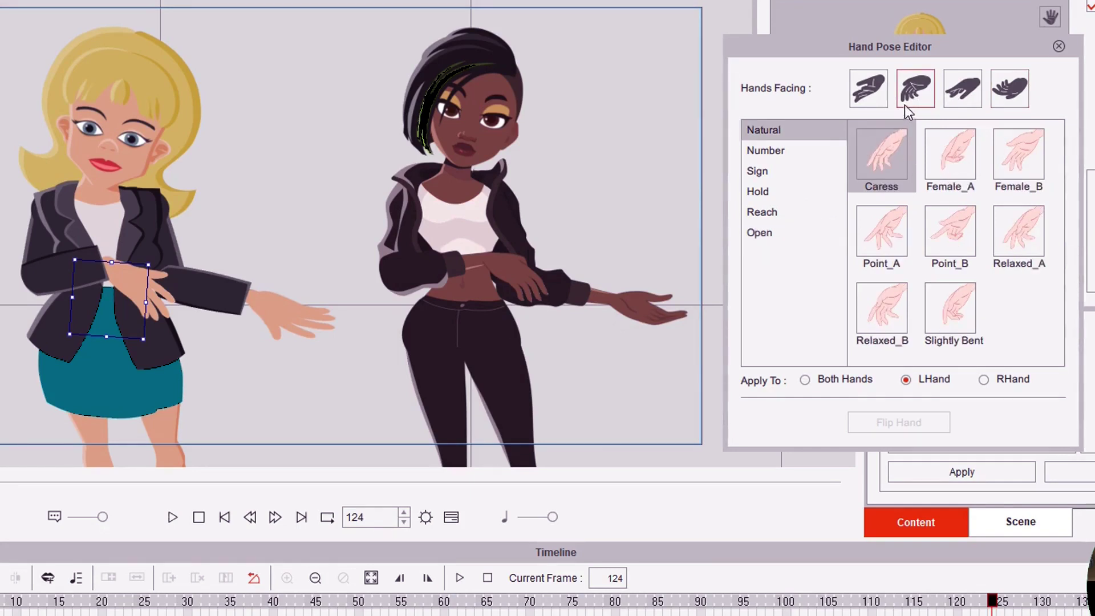
click(868, 89)
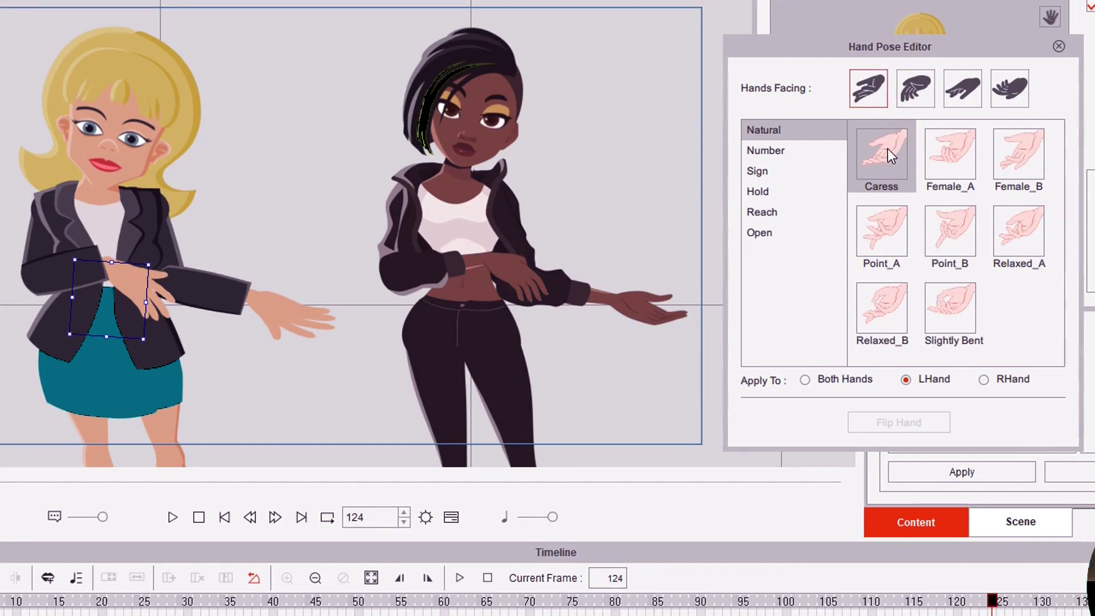
click(886, 148)
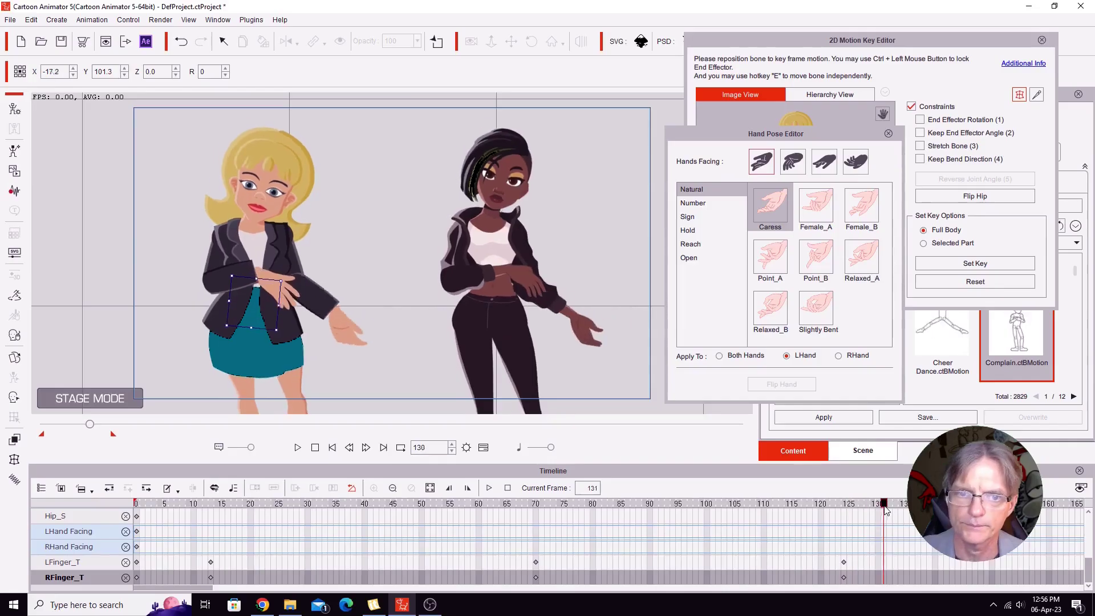
- Set the businesswoman's left hand to the Natural Caress pose with the third Hands Facing option at frame 160
drag(842, 503, 1049, 507)
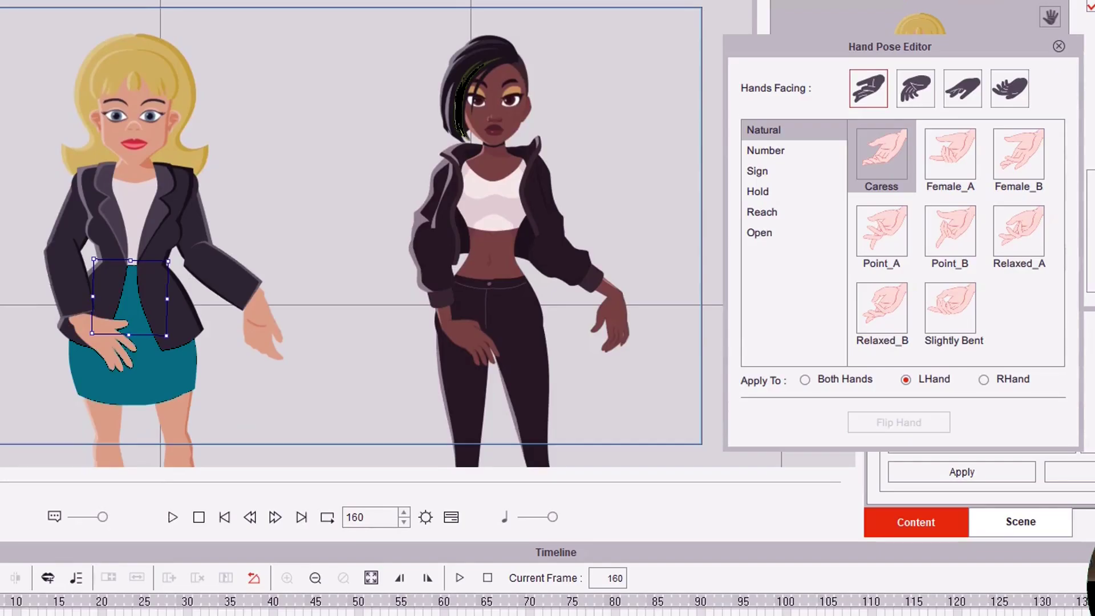
key(Left)
key(Right)
click(957, 92)
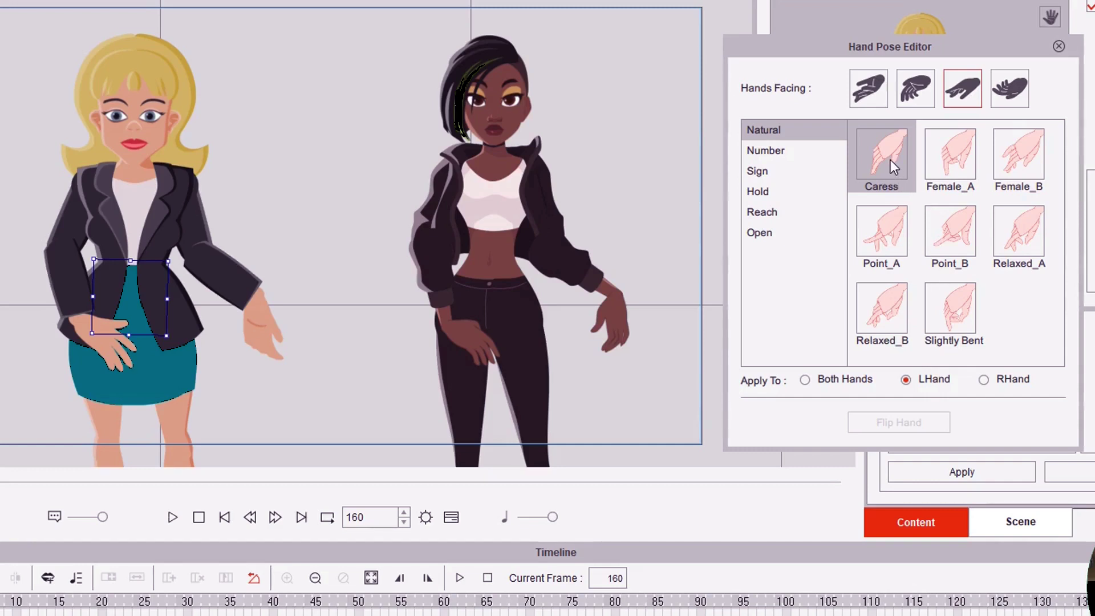
click(891, 159)
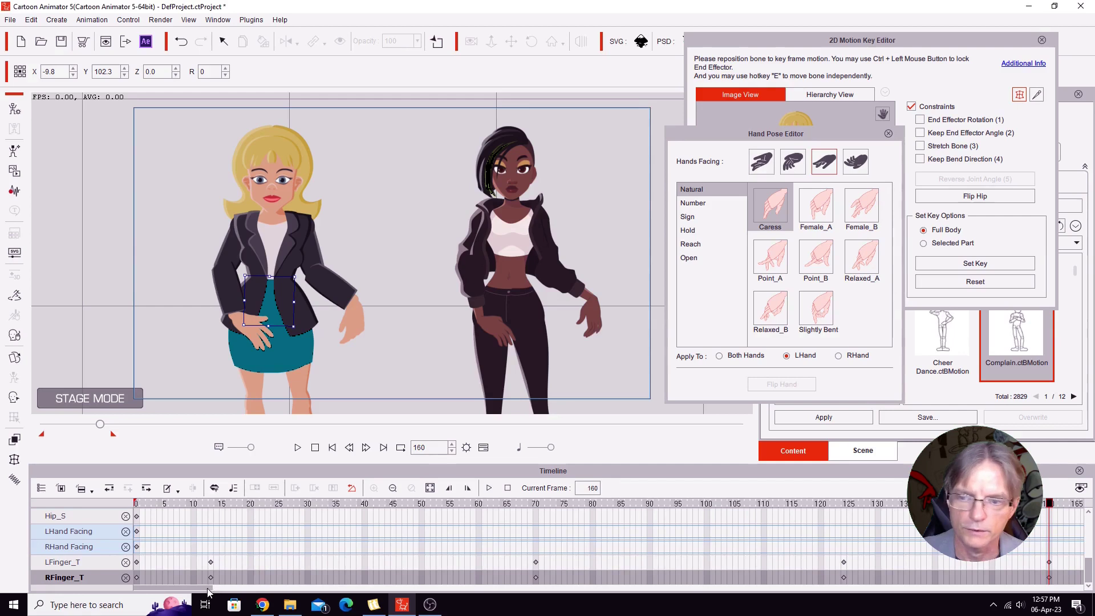
- Set only the businesswoman's right hand to the Natural Caress pose with the third Hands Facing option at frame 161
scroll(220, 593, right, 5)
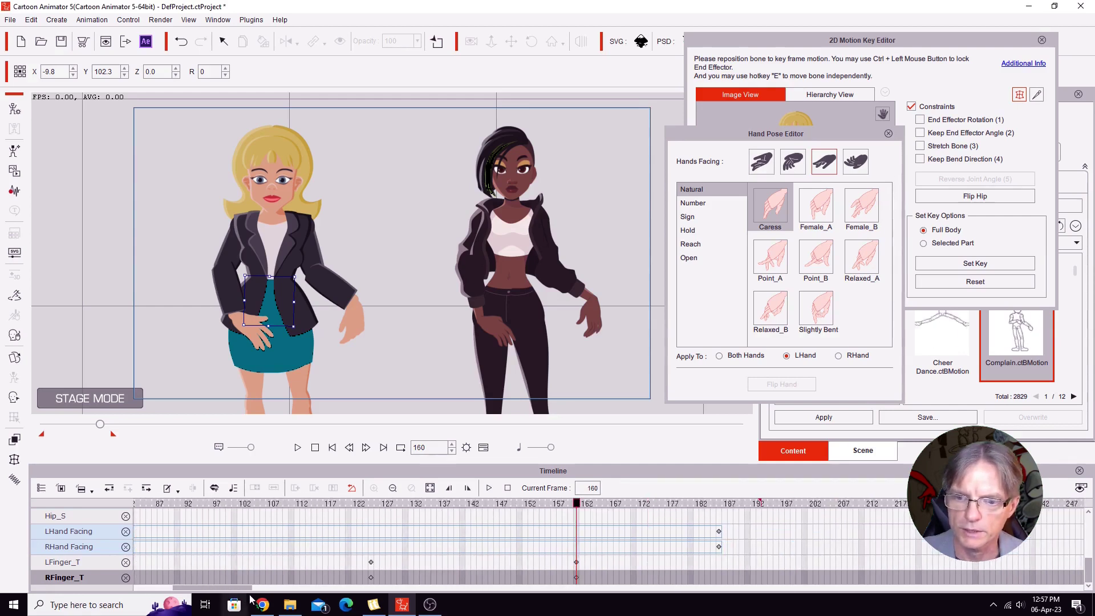
click(577, 504)
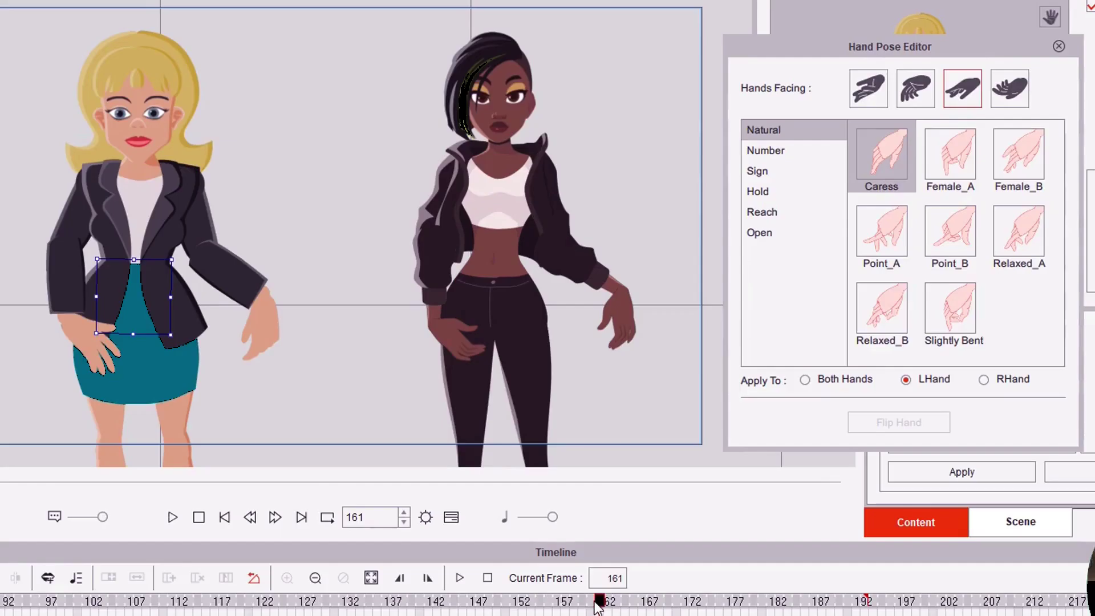
drag(593, 605, 598, 605)
click(884, 152)
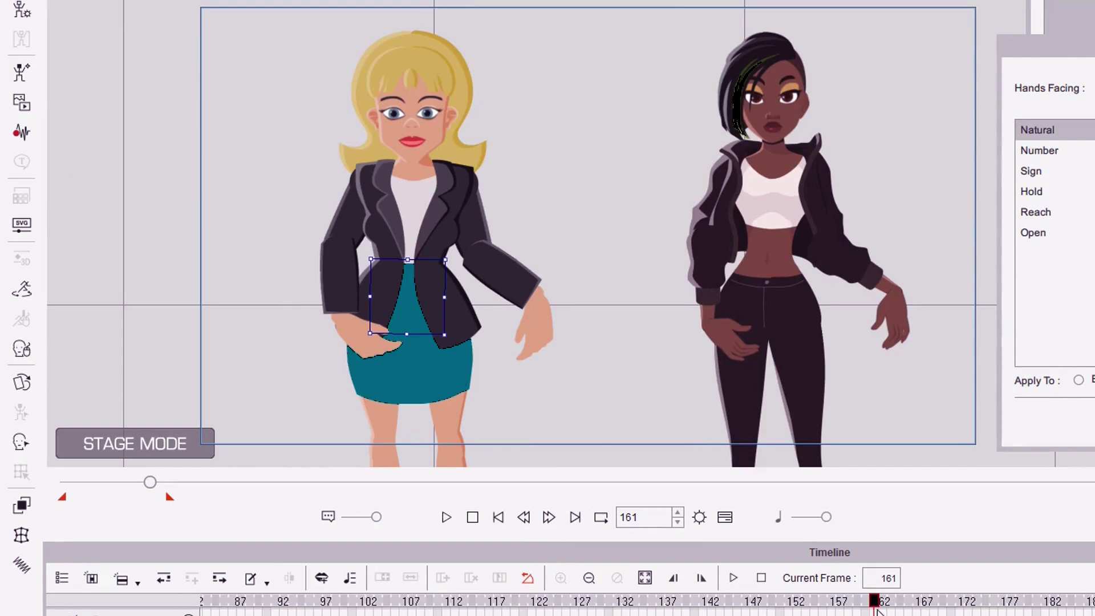
- Give both of the businesswoman's hands the Natural Caress pose with the third Hands Facing option at the end of the Complain motion
drag(875, 607, 1024, 615)
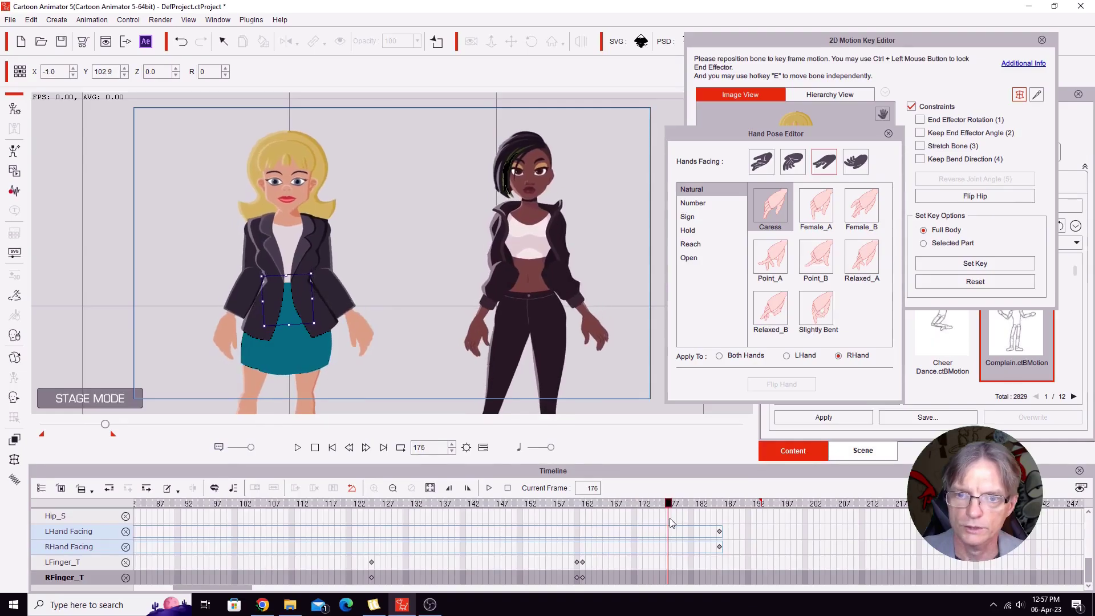
drag(681, 525, 719, 528)
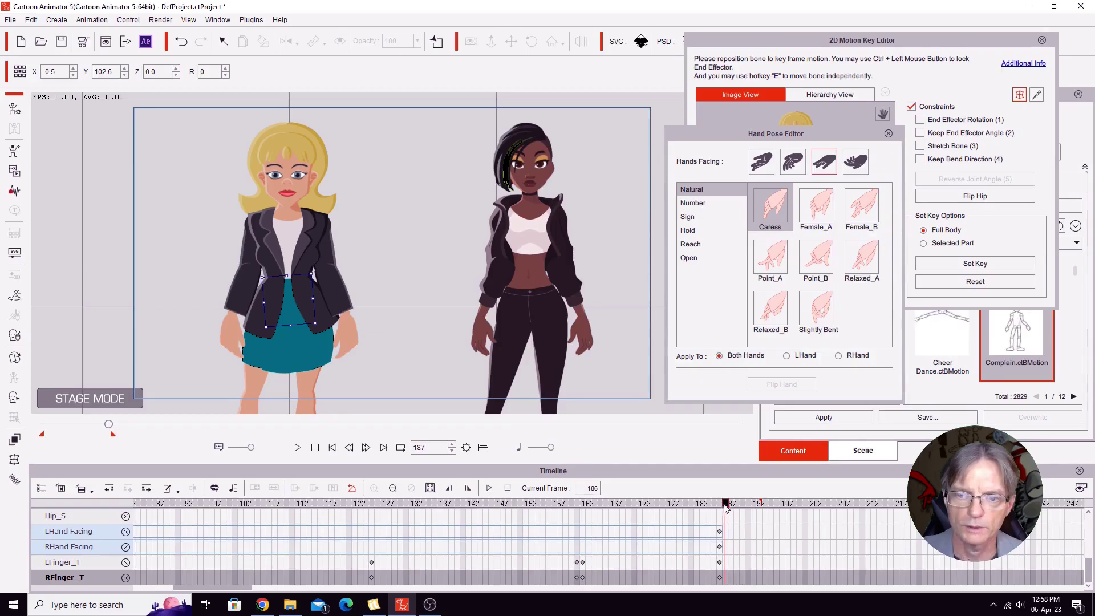
- Play the animation from frame 0 to compare both characters' hands, and close the Hand Pose Editor and 2D Motion Key Editor
click(316, 449)
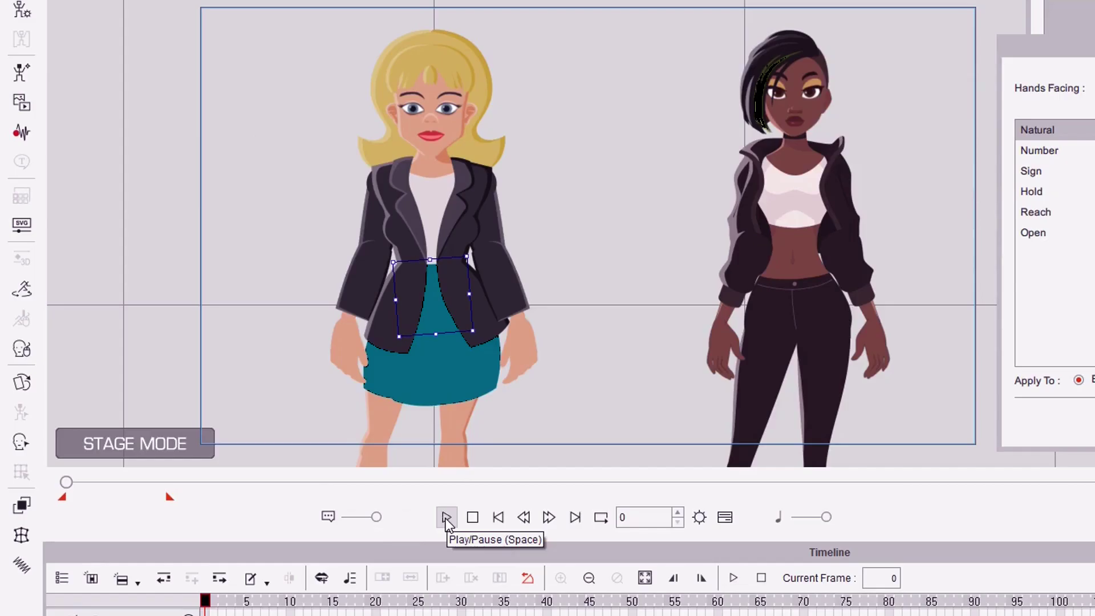
click(297, 447)
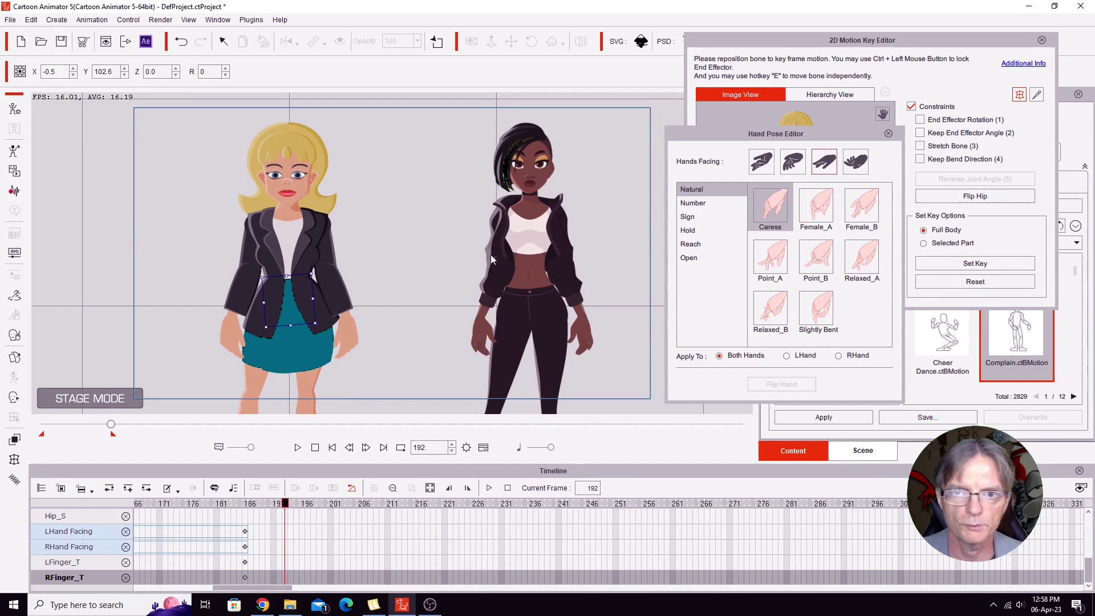
click(888, 133)
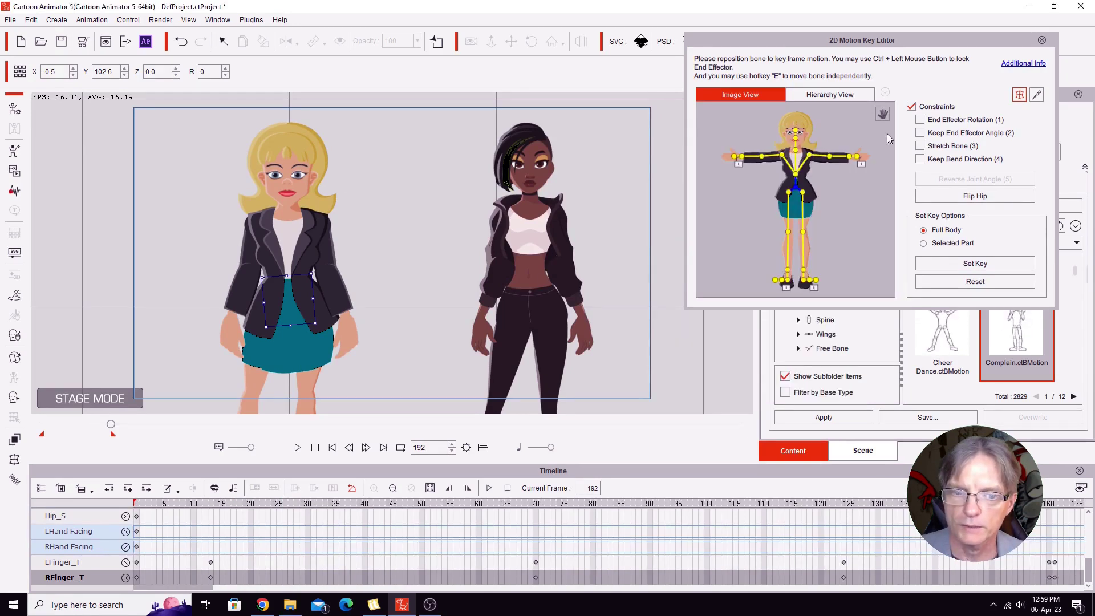
key(Escape)
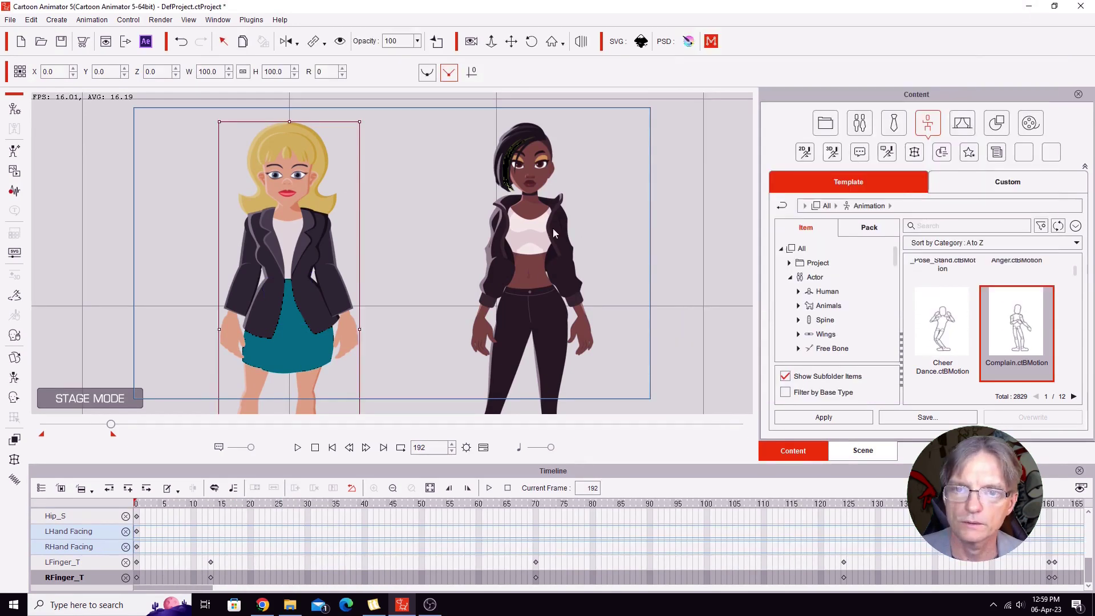
- Delete Nikki_F from the stage and play the businesswoman's Complain animation from frame 0
click(517, 225)
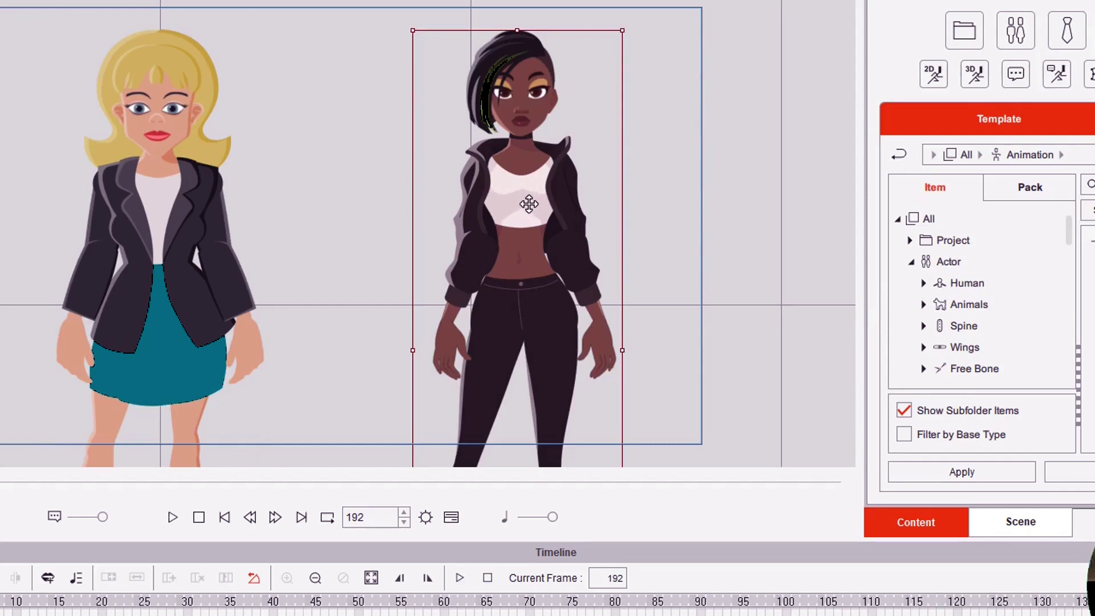
key(Delete)
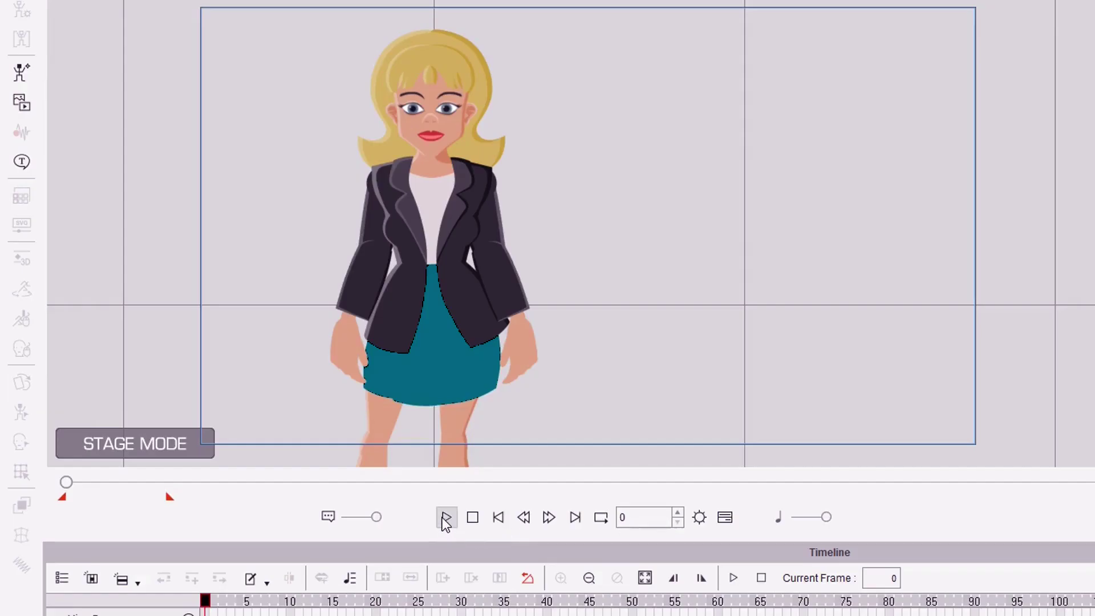
click(446, 517)
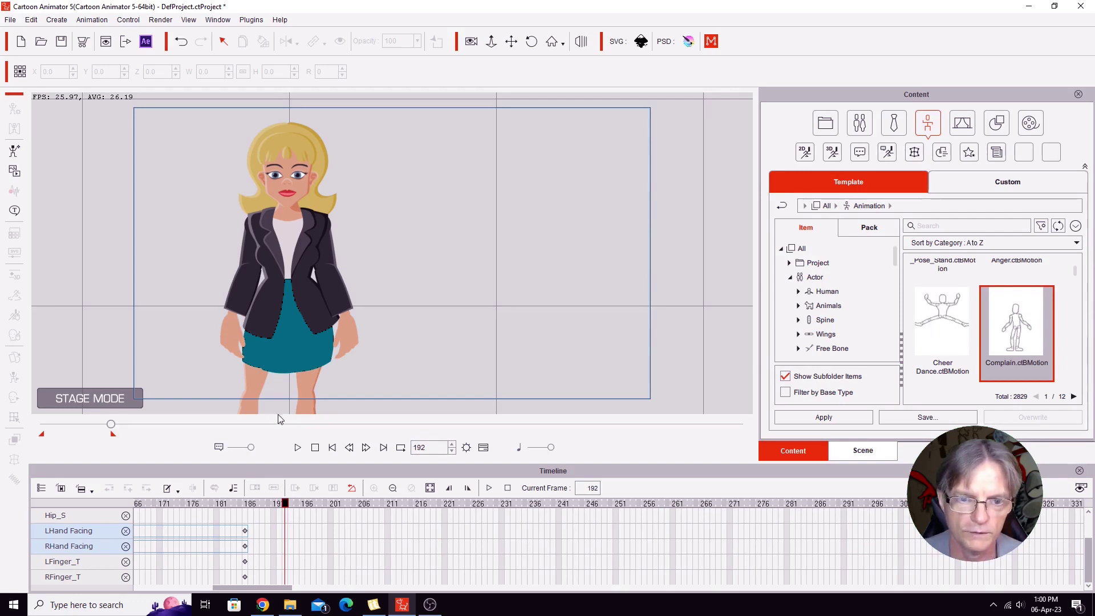
- Scrub the timeline through frame 144 to examine the hand keyframes along the businesswoman's Complain motion
drag(281, 591, 203, 592)
drag(151, 504, 956, 504)
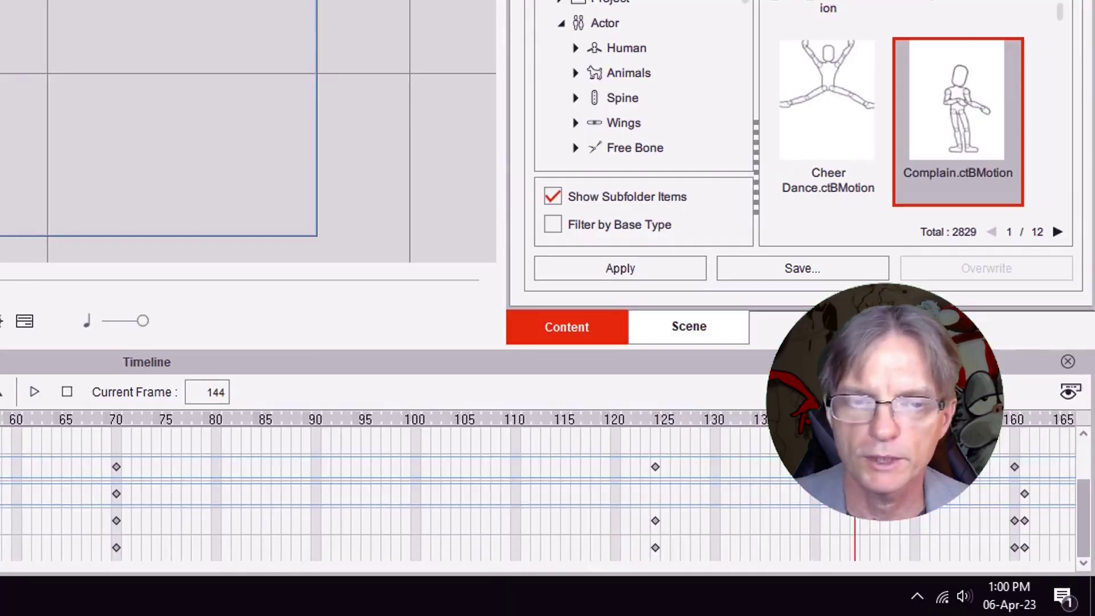
drag(854, 504, 874, 504)
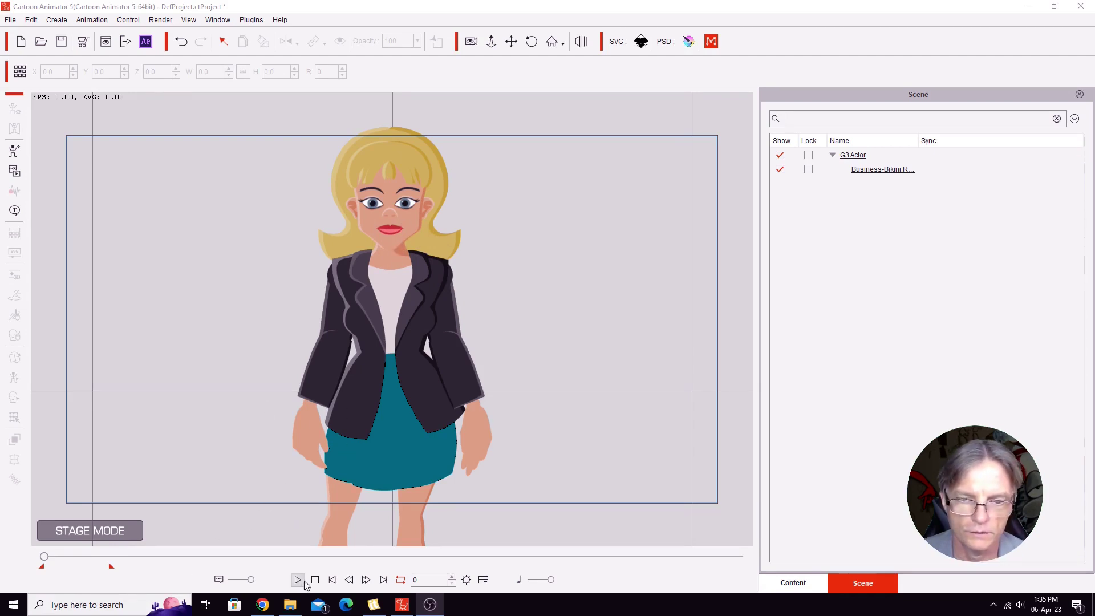
- Play to the moment the hands reach the face and try placing RHand in front of Face with the Layer Editor
key(space)
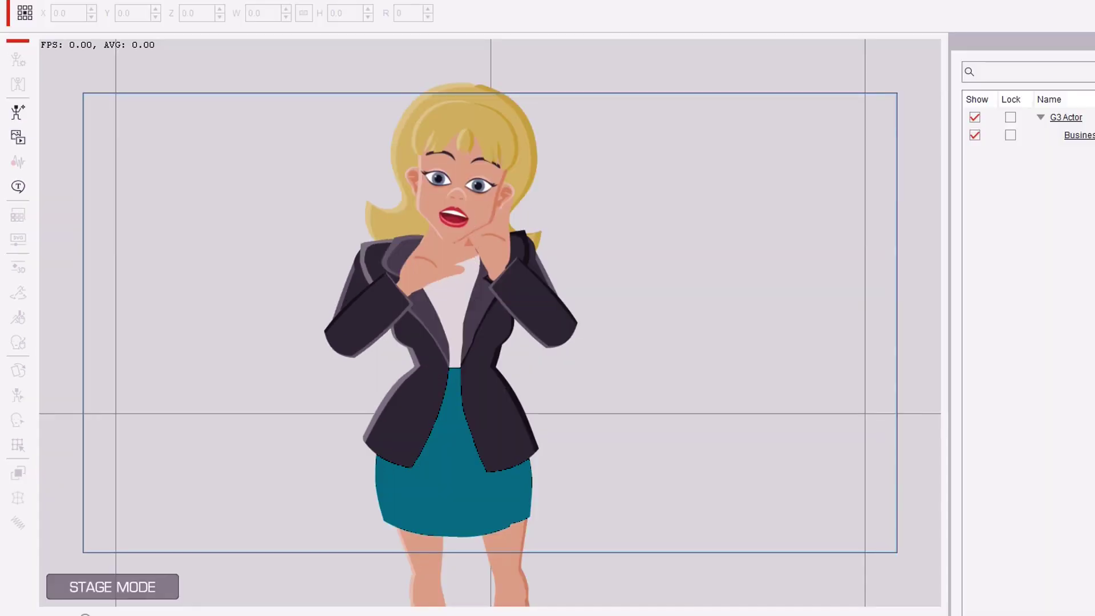
click(457, 394)
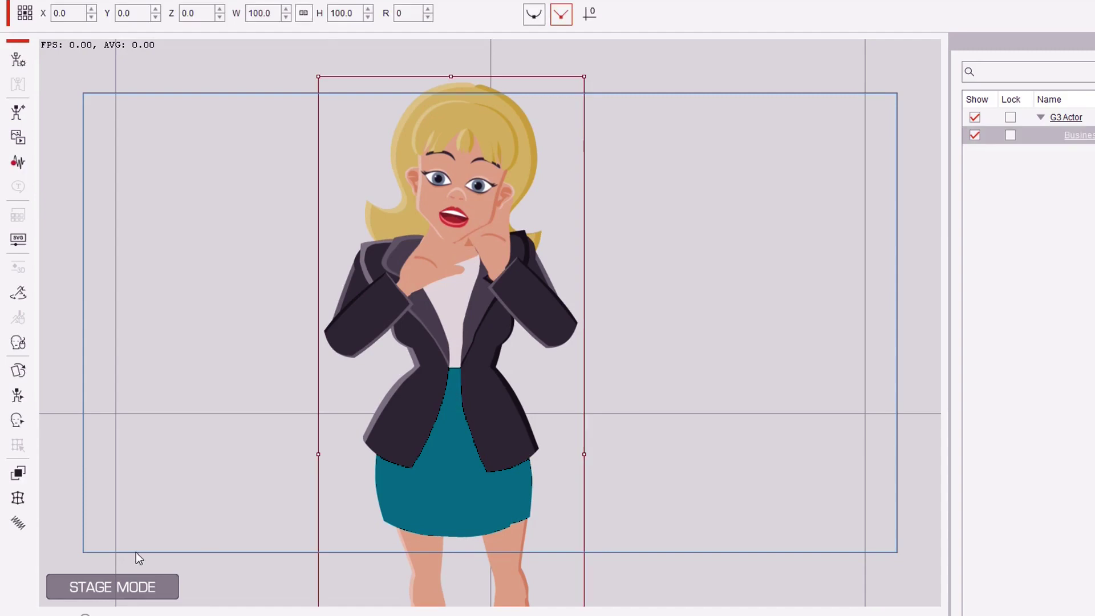
click(16, 475)
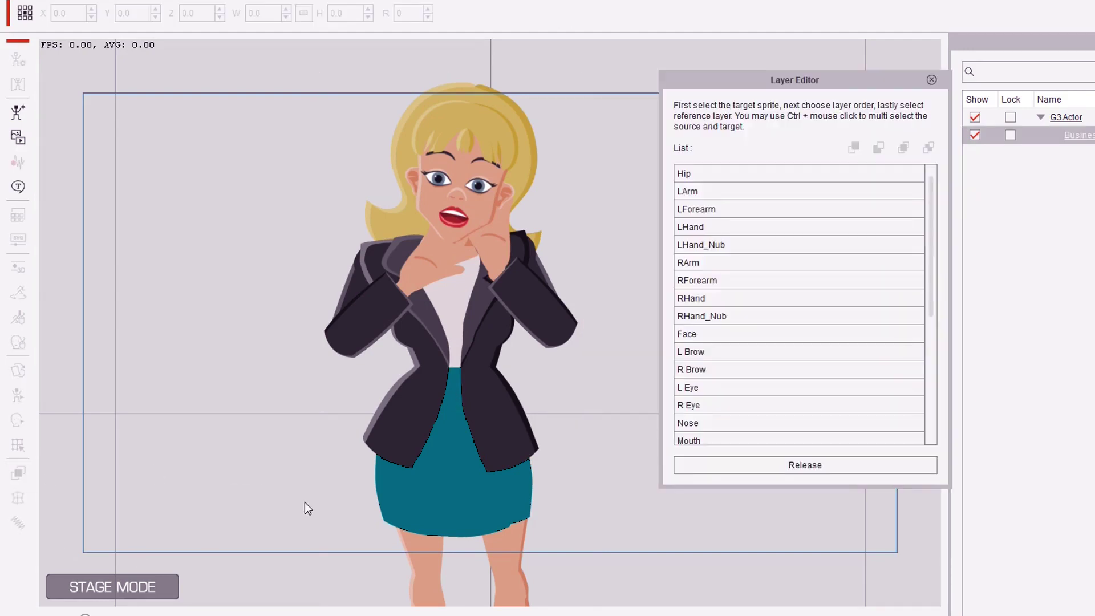
click(694, 299)
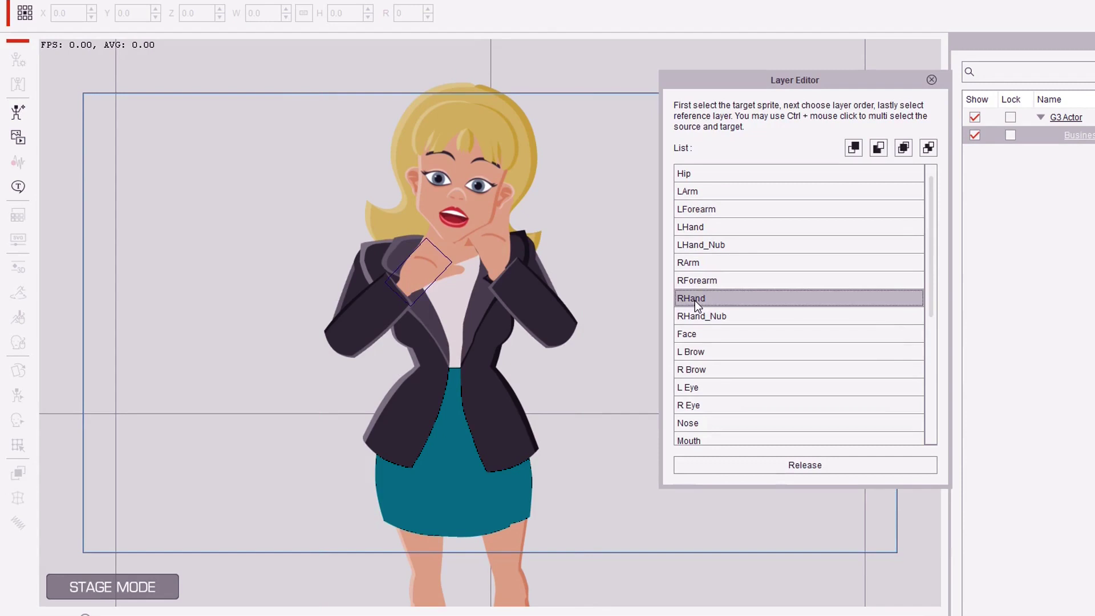
click(853, 149)
click(687, 333)
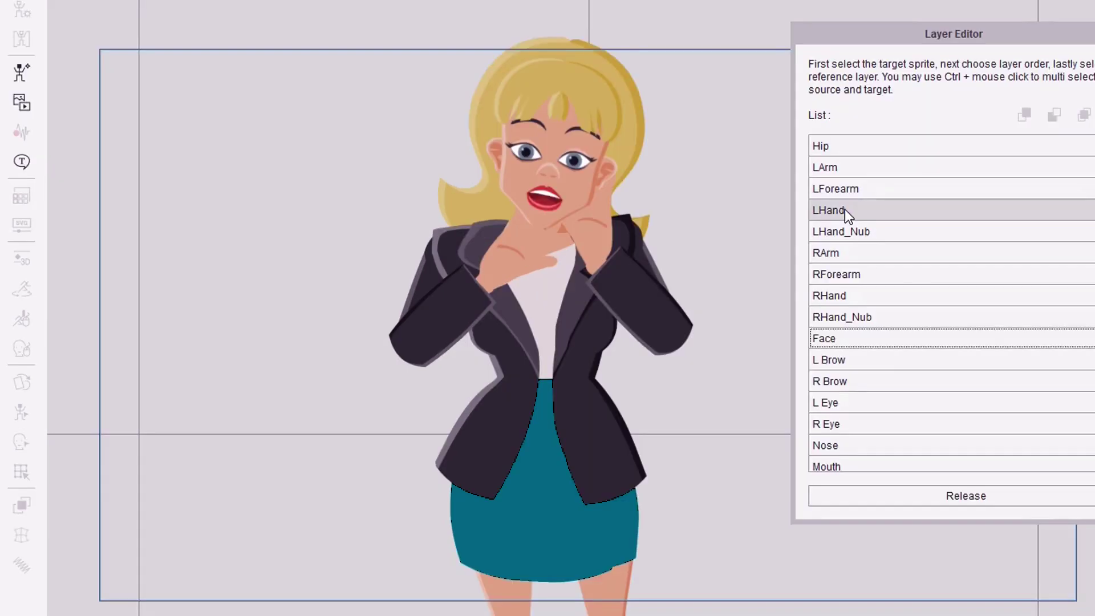
- Try placing LHand in front of Face, and close the Layer Editor
click(703, 227)
click(1024, 115)
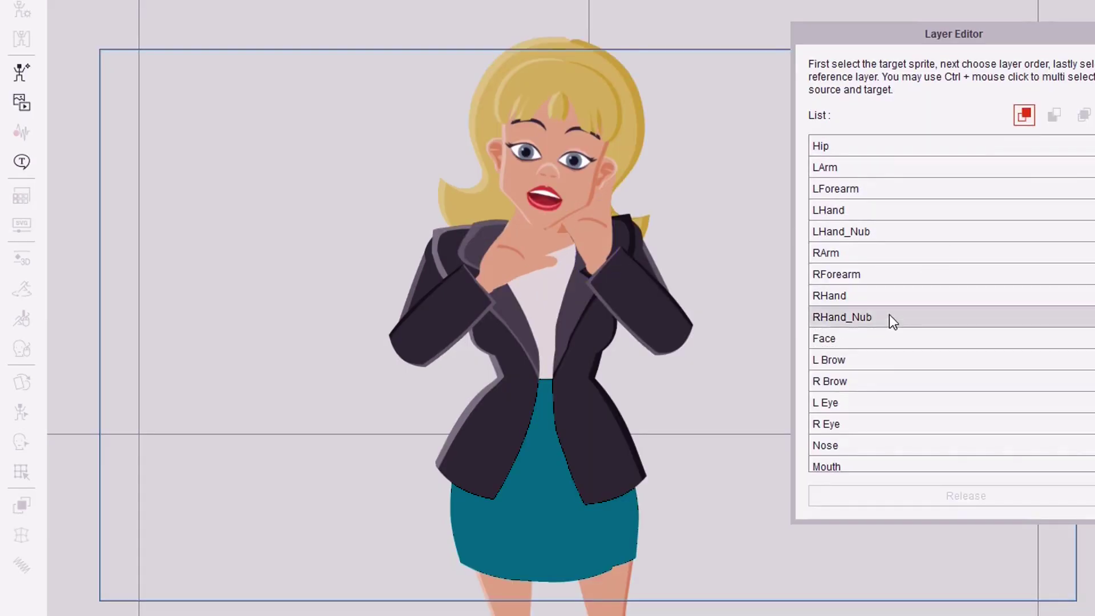
click(858, 340)
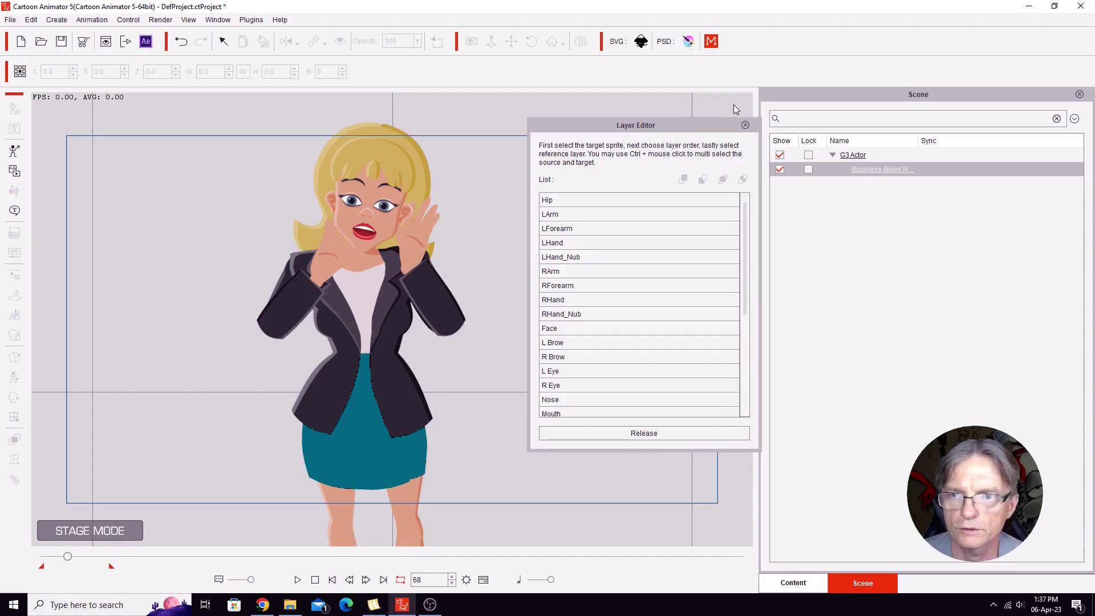
click(745, 125)
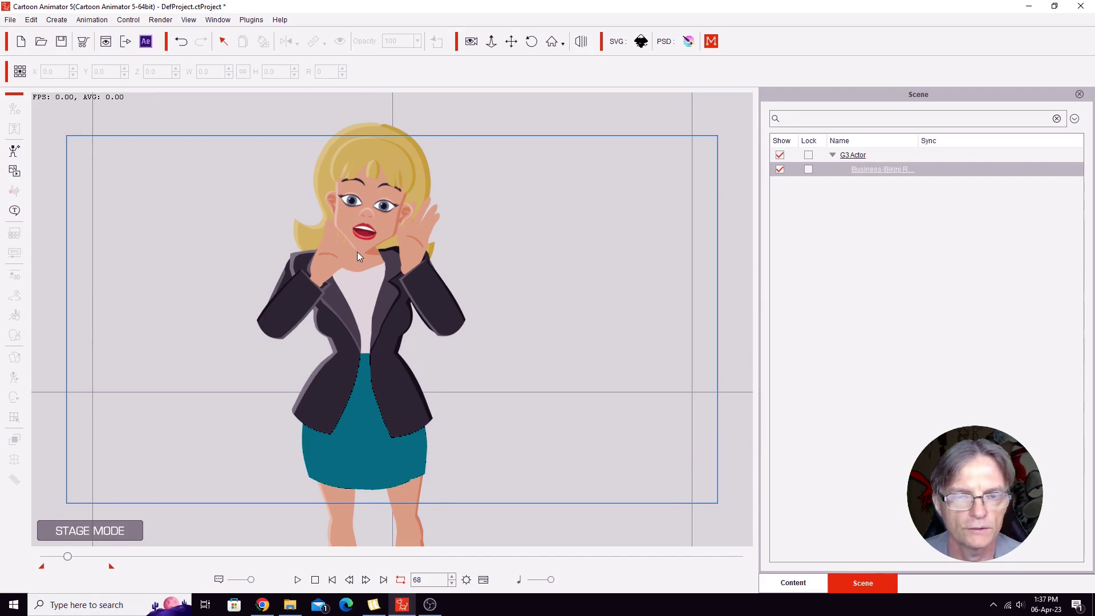
- In the Composer, move the businesswoman's Hip > Talking Head layer down to the RForearm > RHand position, and return to the stage
click(369, 330)
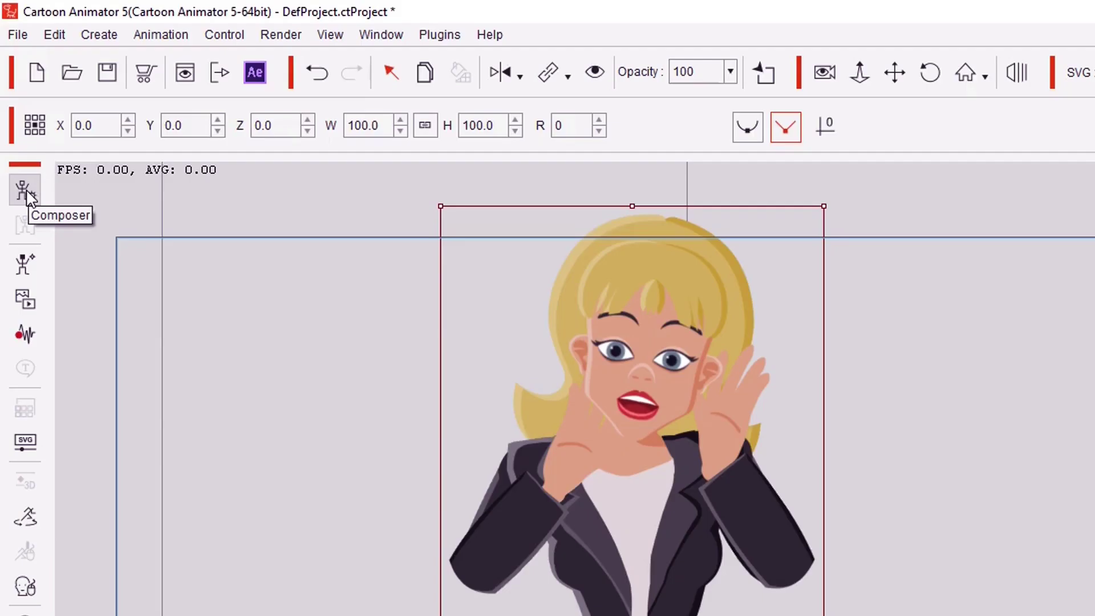
click(23, 191)
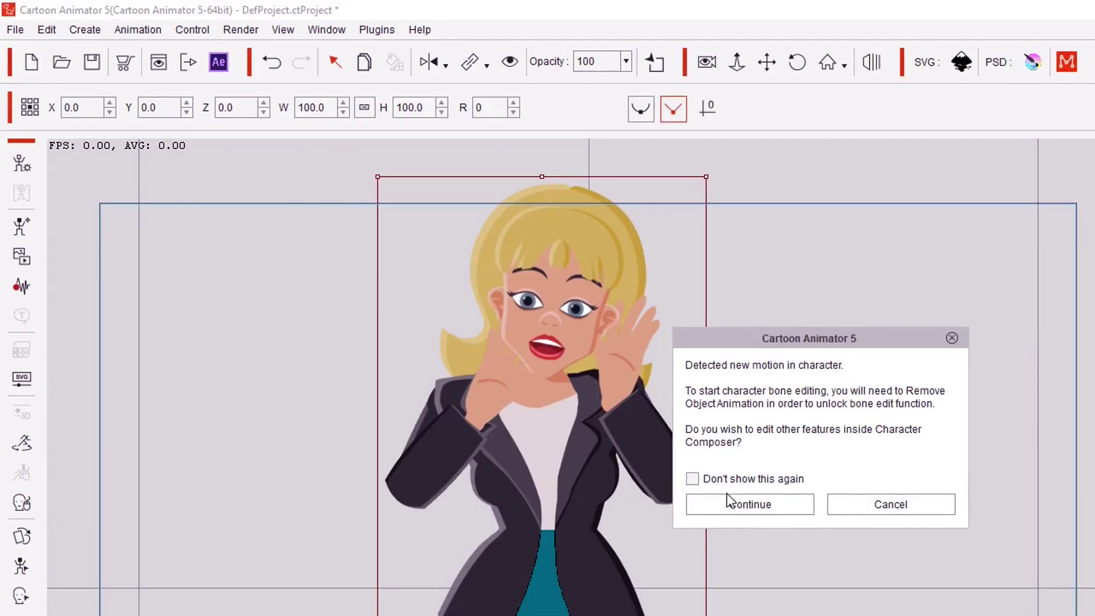
click(720, 502)
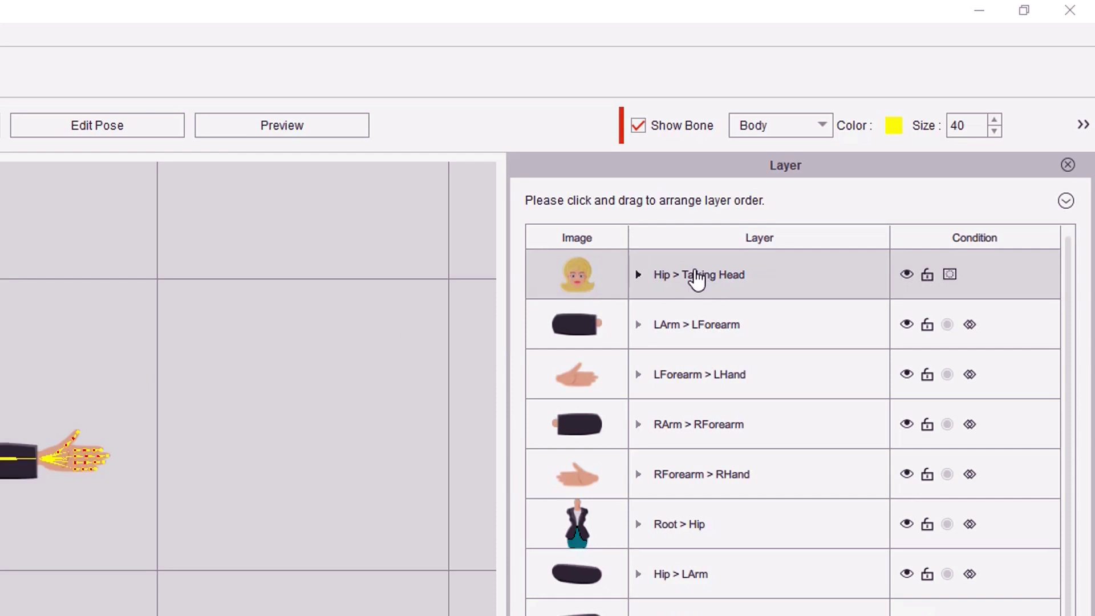
drag(696, 274, 711, 480)
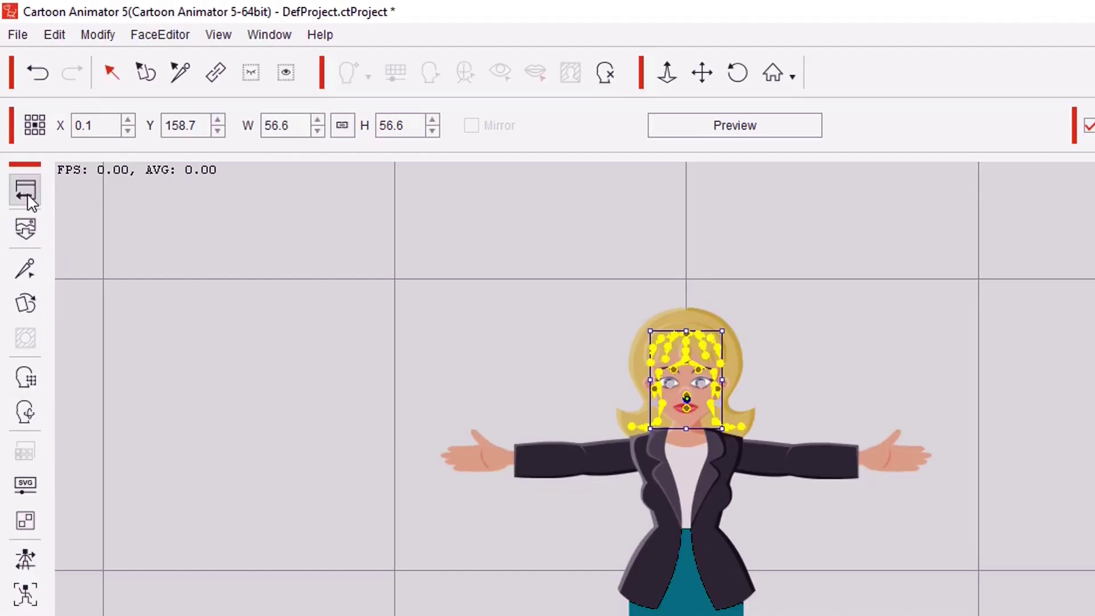
click(31, 201)
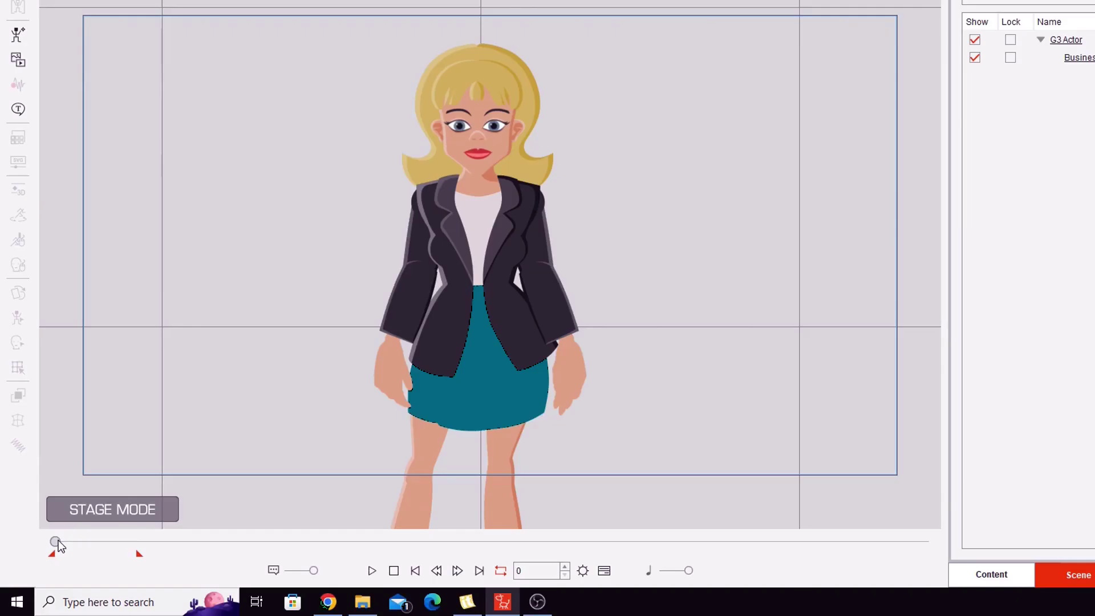
- Scrub from frame 0 to 122 and play the animation to check how the hands layer over the face and body
click(58, 541)
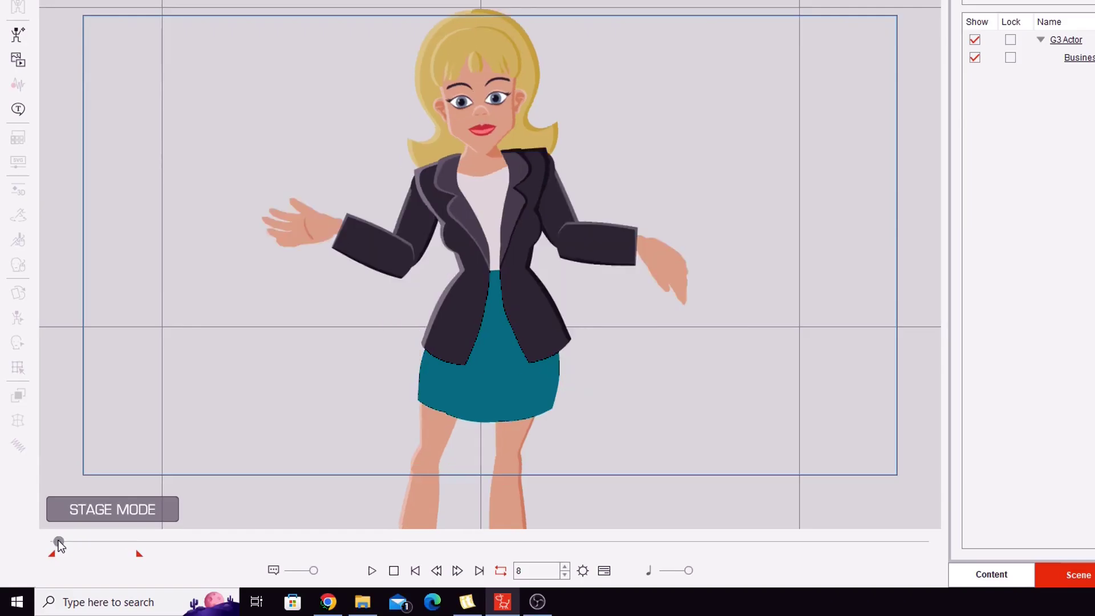
drag(60, 539, 83, 540)
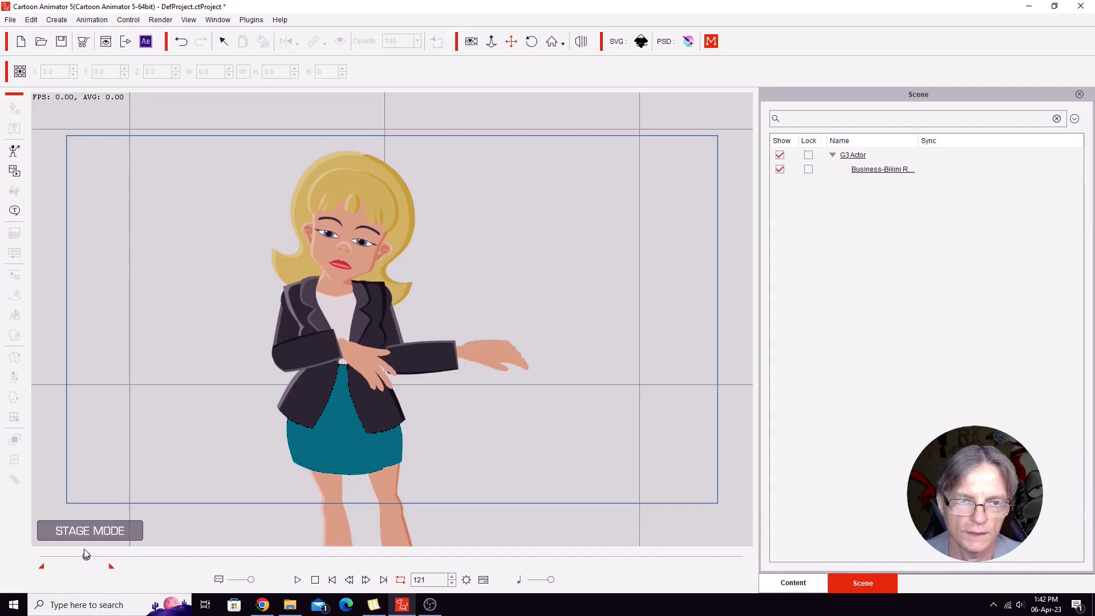
mouse_move(83, 548)
mouse_down()
mouse_move(109, 547)
mouse_move(86, 543)
mouse_up()
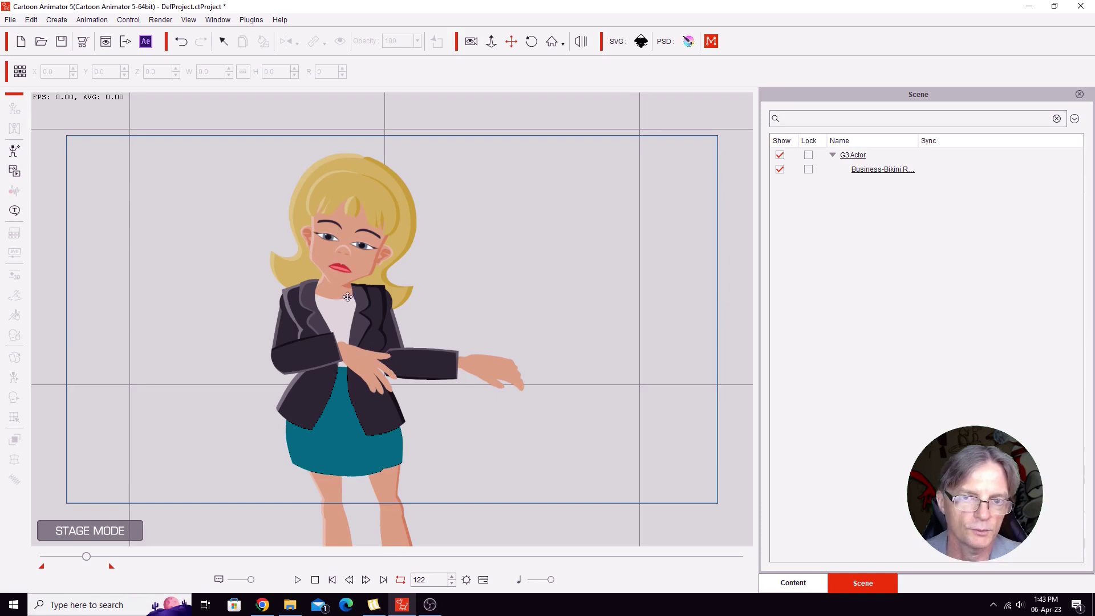
key(space)
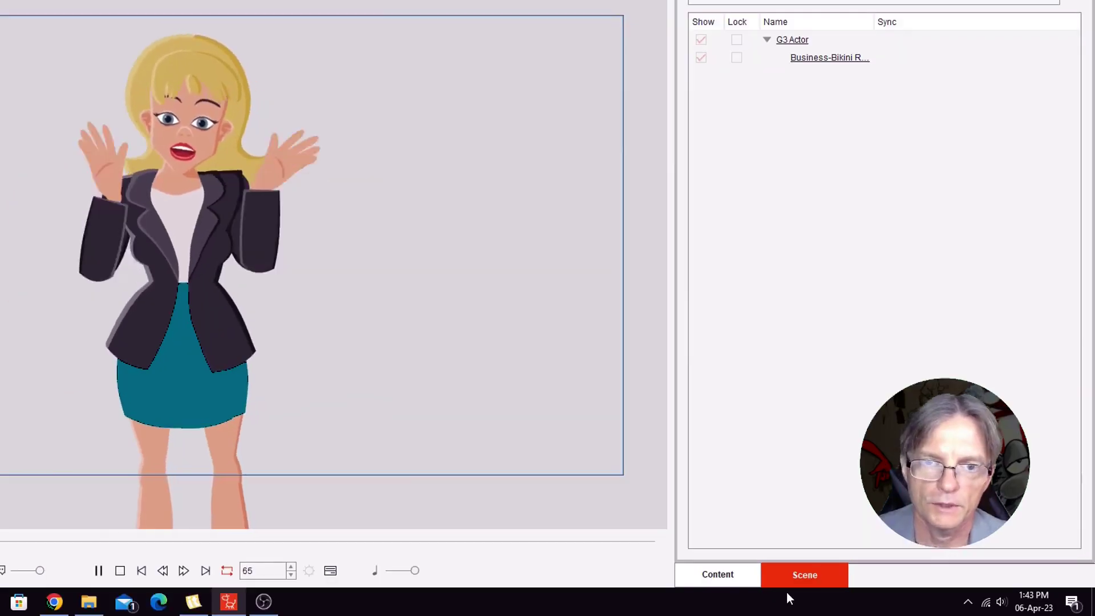